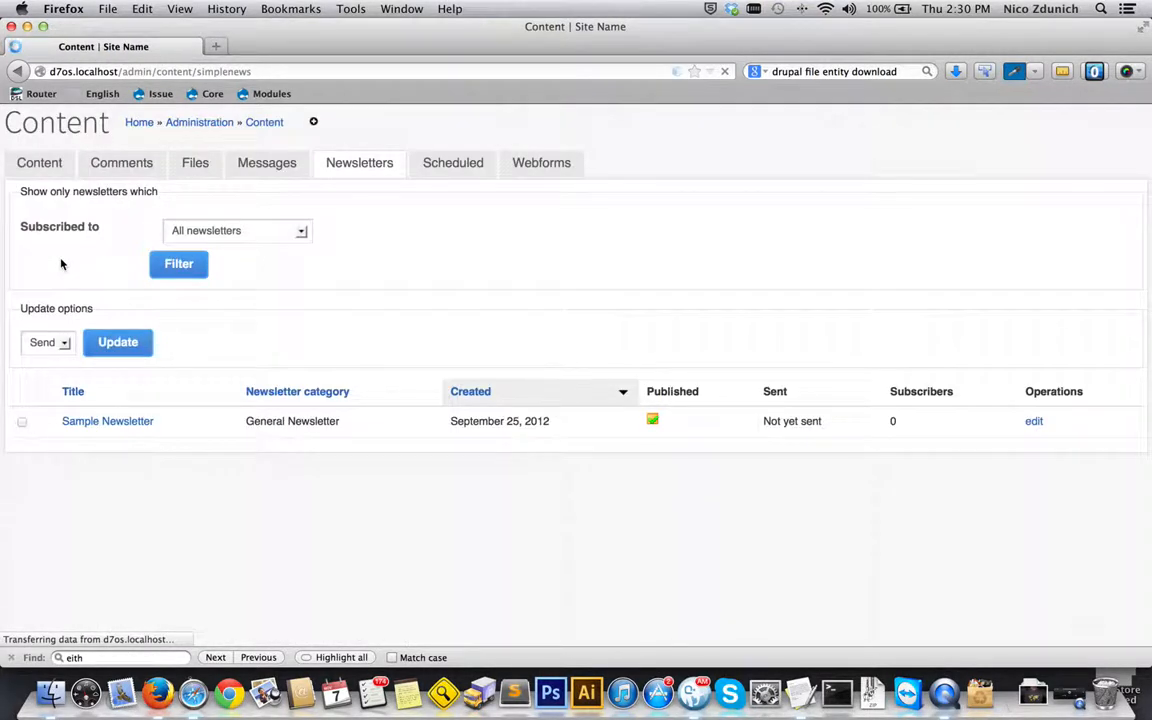
- Open the Sample Newsletter for editing, and bring up the site's home page in a separate browser tab
click(1036, 424)
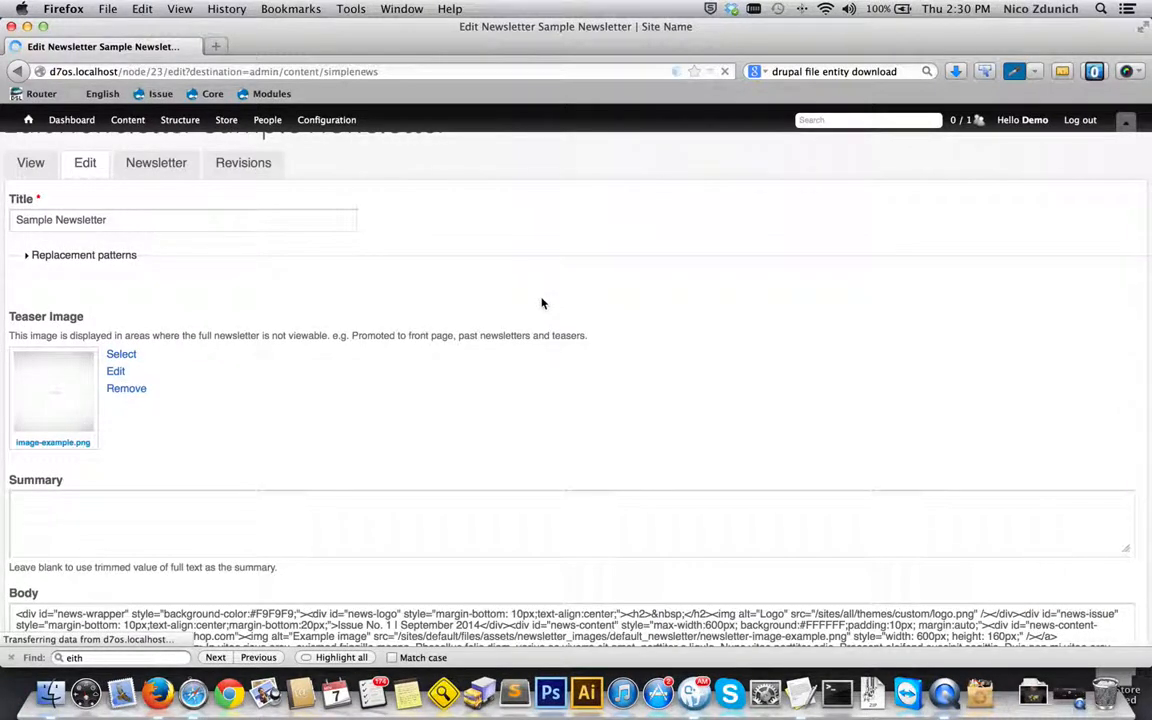
mouse_move(30, 123)
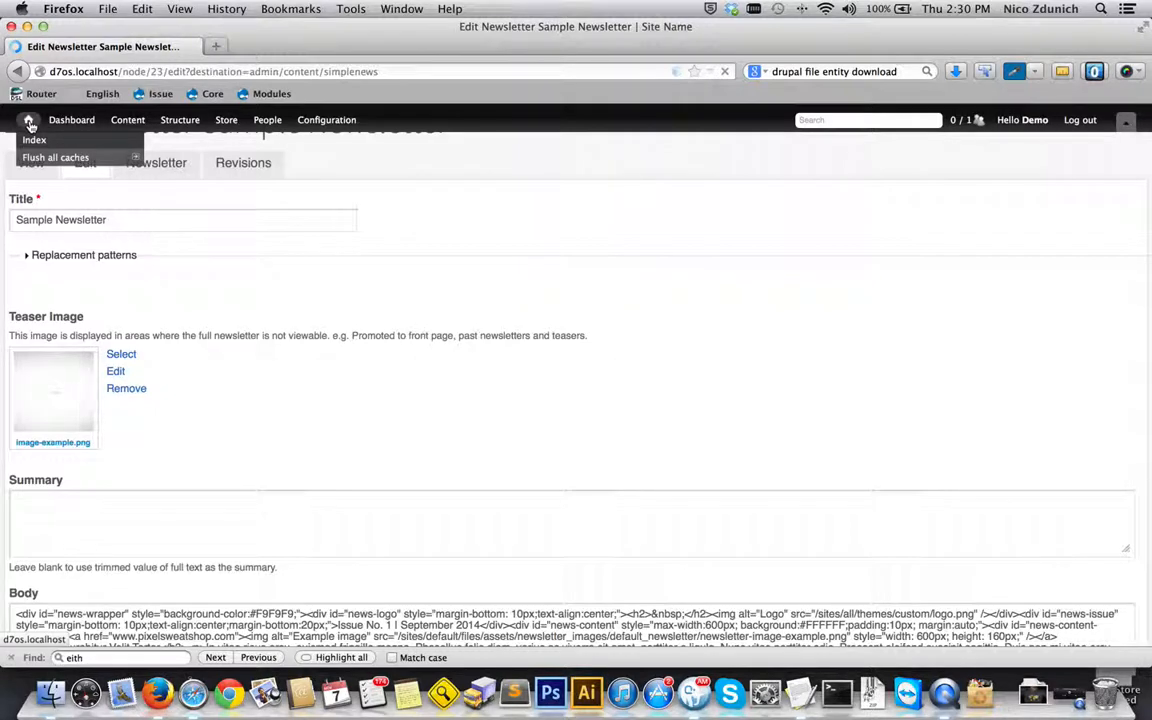
super+click(30, 125)
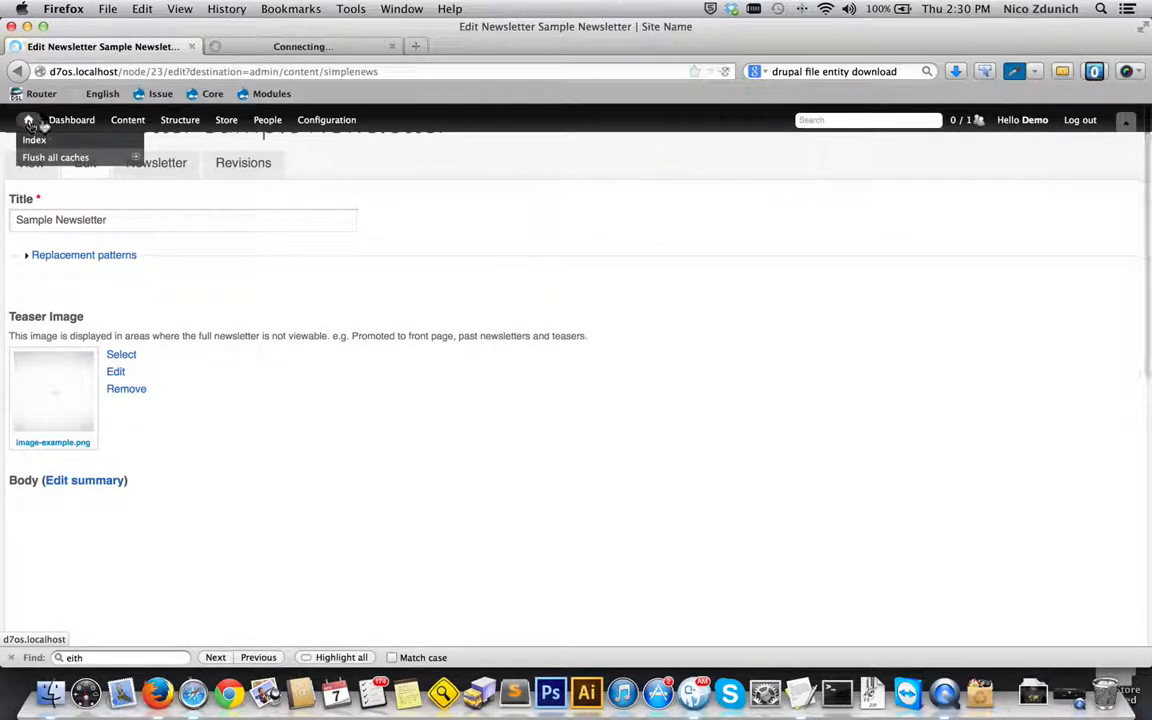
click(245, 46)
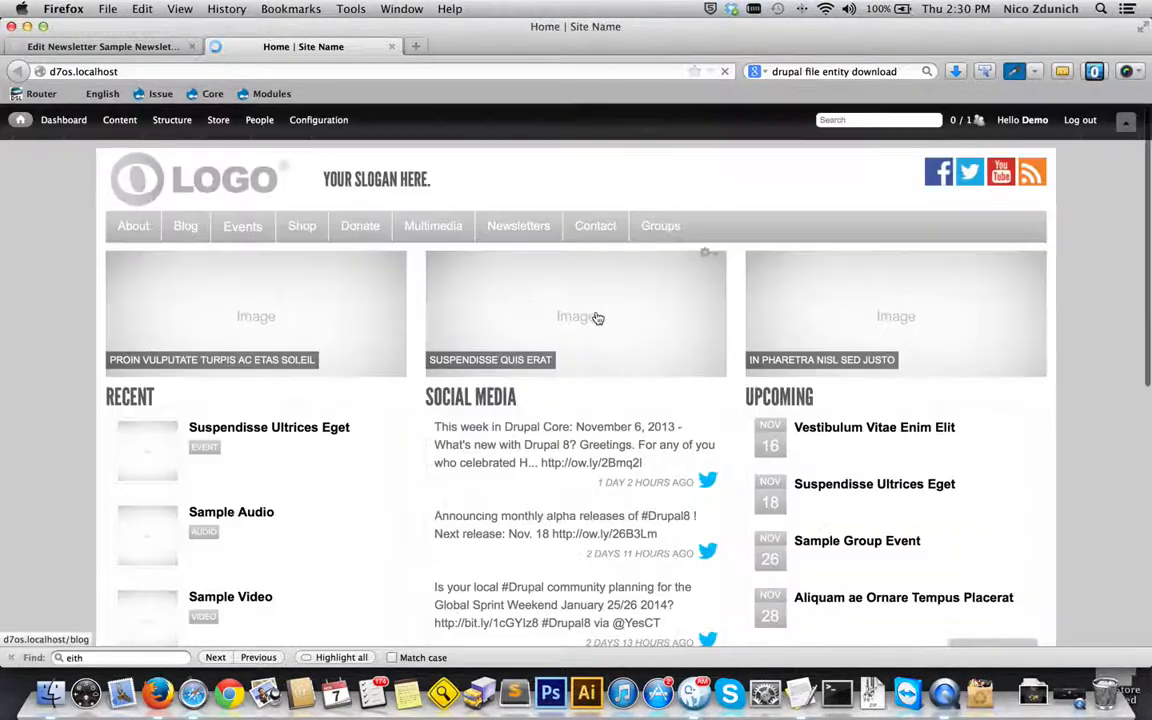
- Examine the eNewsletter subscription block on the home page, including its description and subscribe option
scroll(597, 318, down, 10)
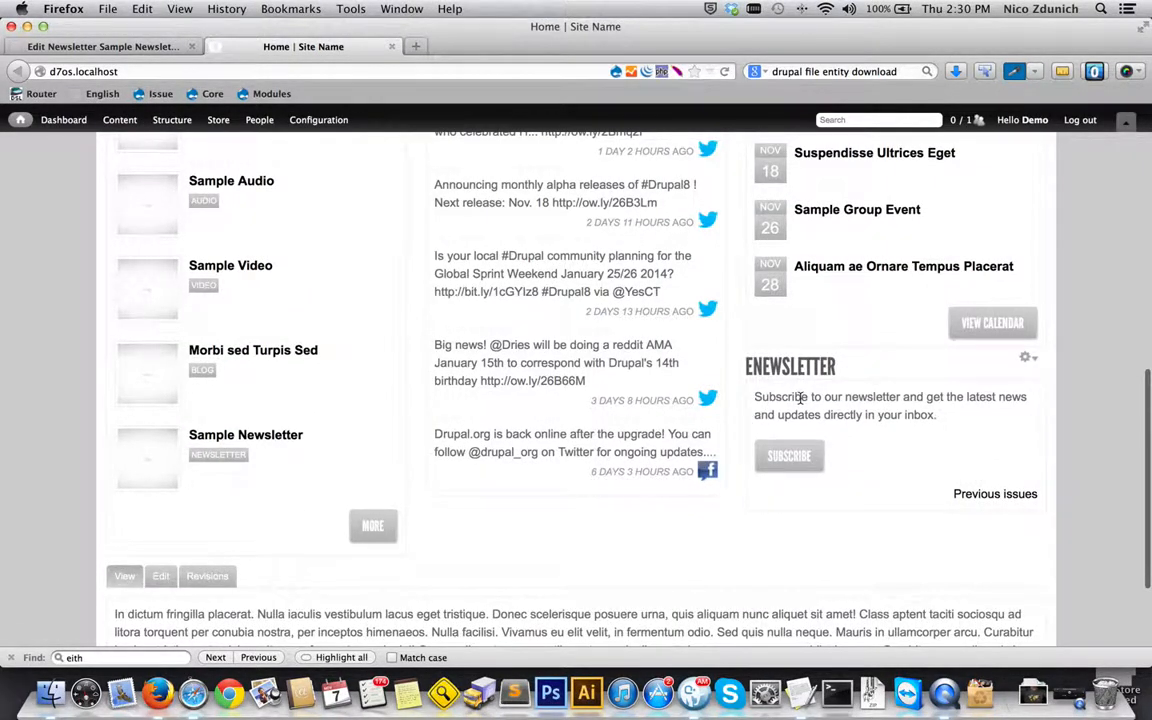
drag(757, 422, 918, 424)
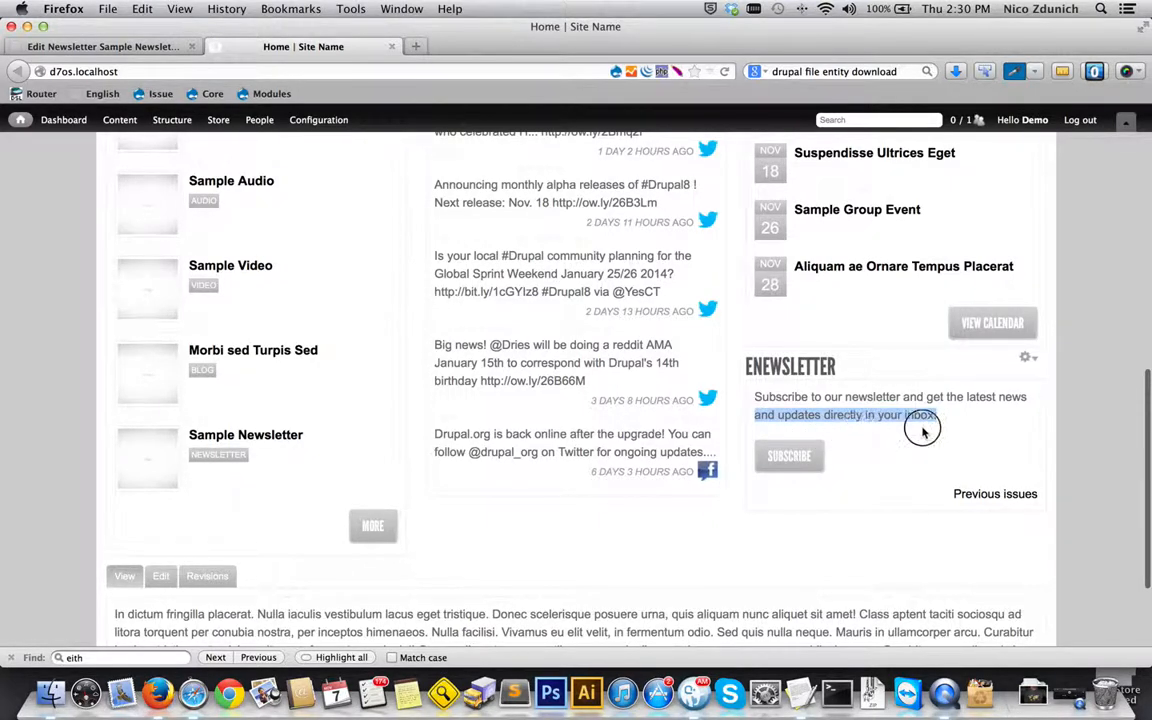
scroll(923, 419, down, 3)
scroll(916, 431, up, 6)
scroll(905, 445, down, 5)
click(887, 368)
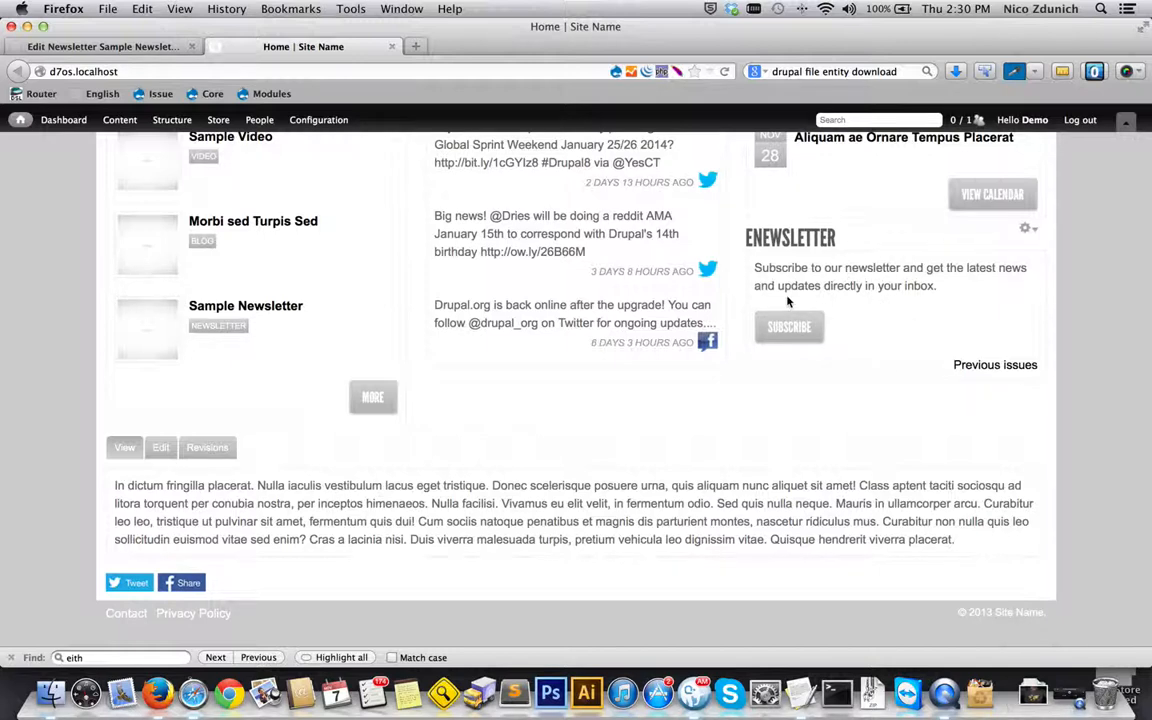
- Return to the Sample Newsletter edit form and review its title and teaser image fields
click(105, 47)
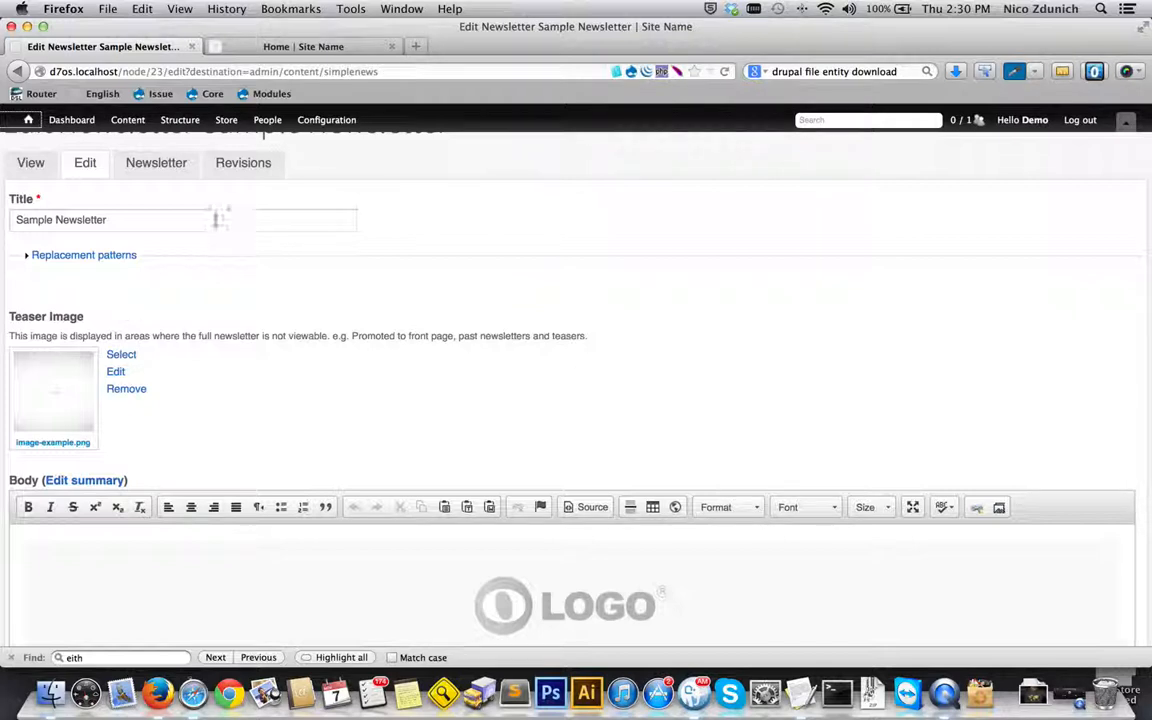
click(182, 221)
double_click(53, 220)
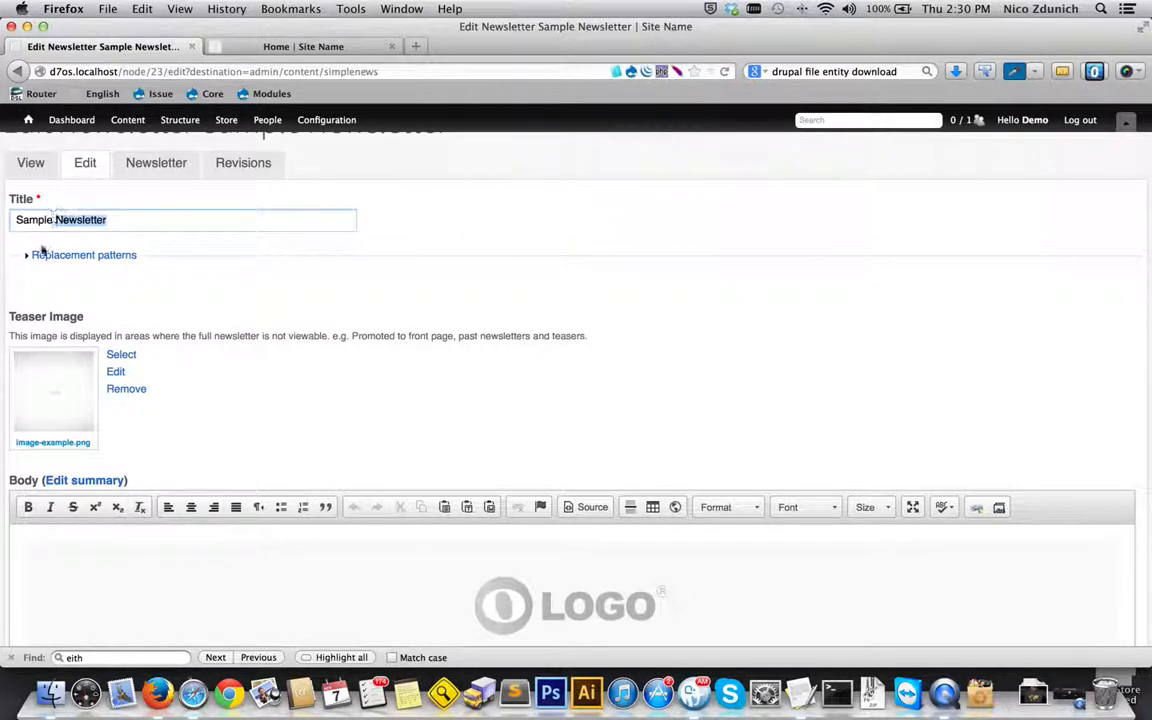
scroll(33, 257, down, 2)
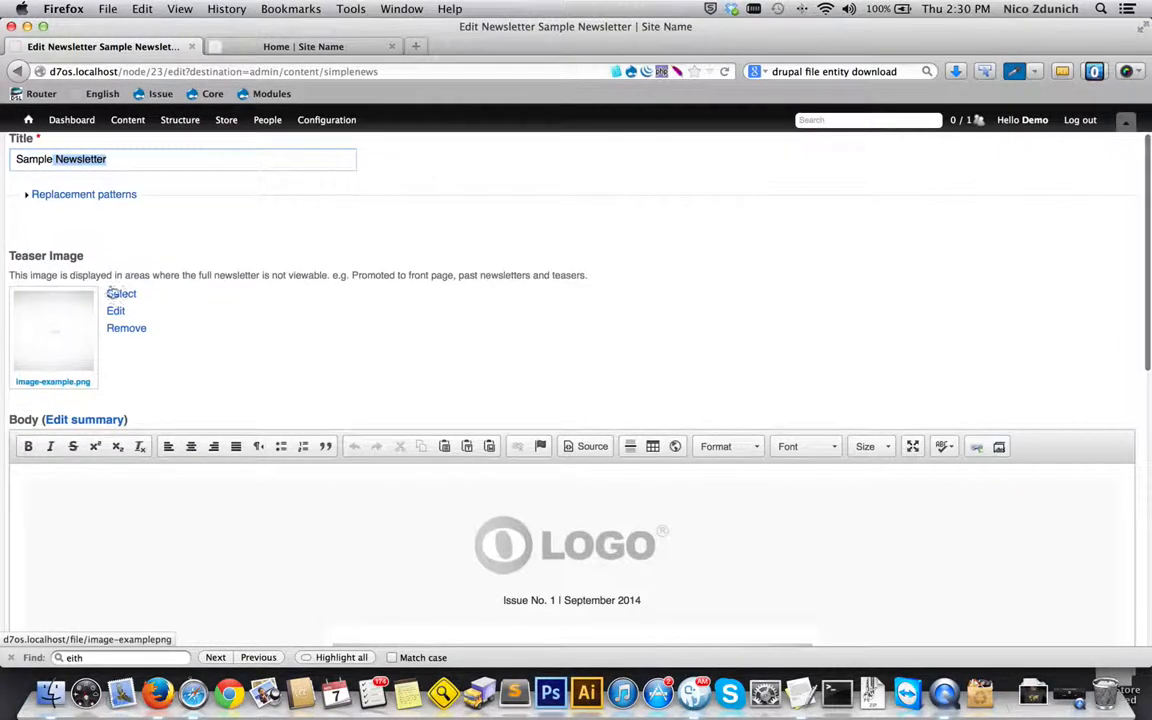
- Go back to the public site, open its Newsletters page and read through the newsletter down to the footer
click(253, 47)
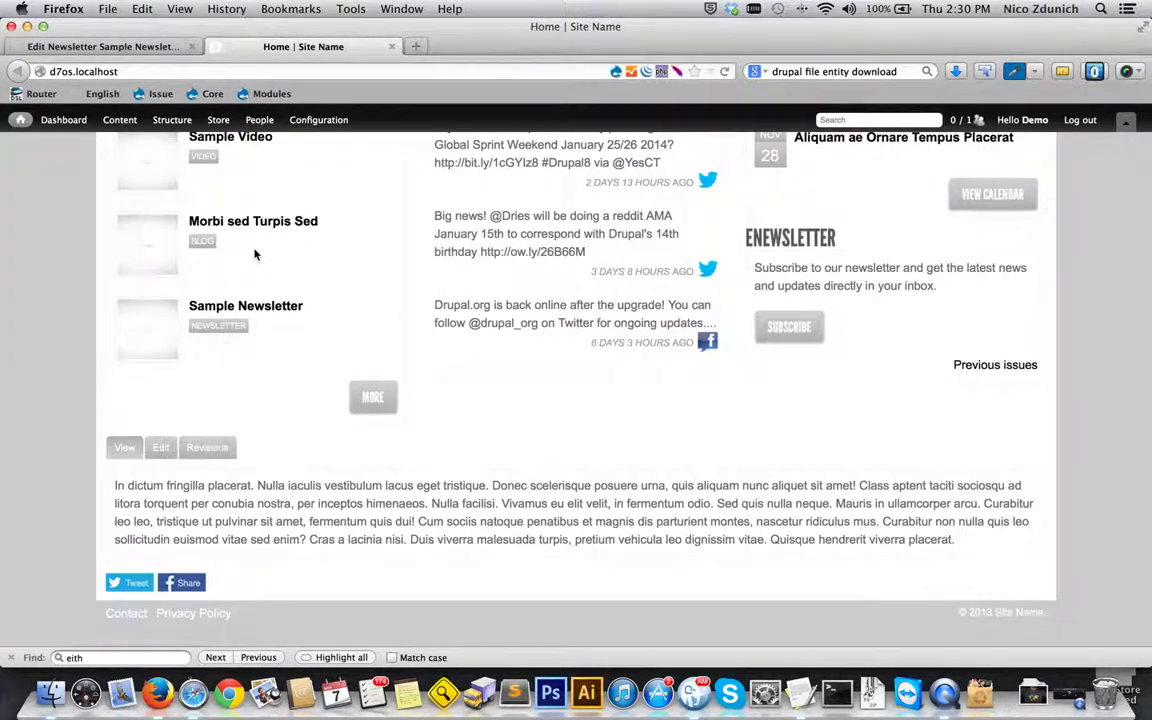
scroll(255, 252, up, 10)
click(524, 228)
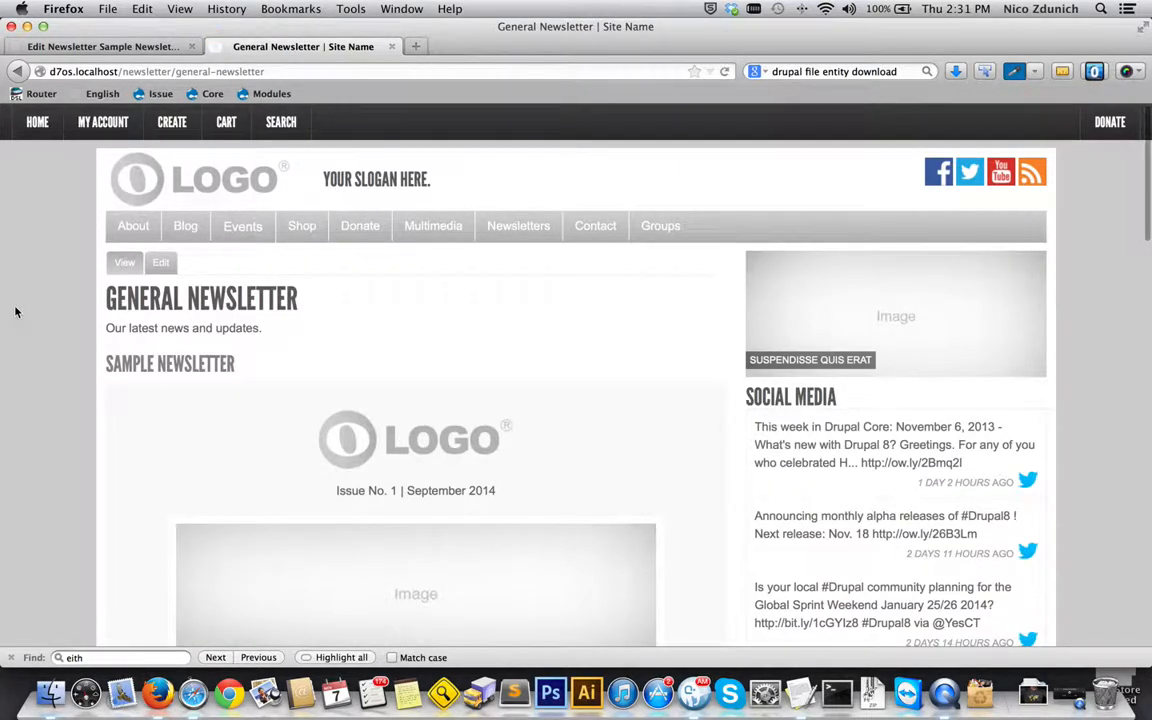
scroll(19, 313, down, 3)
scroll(19, 313, down, 5)
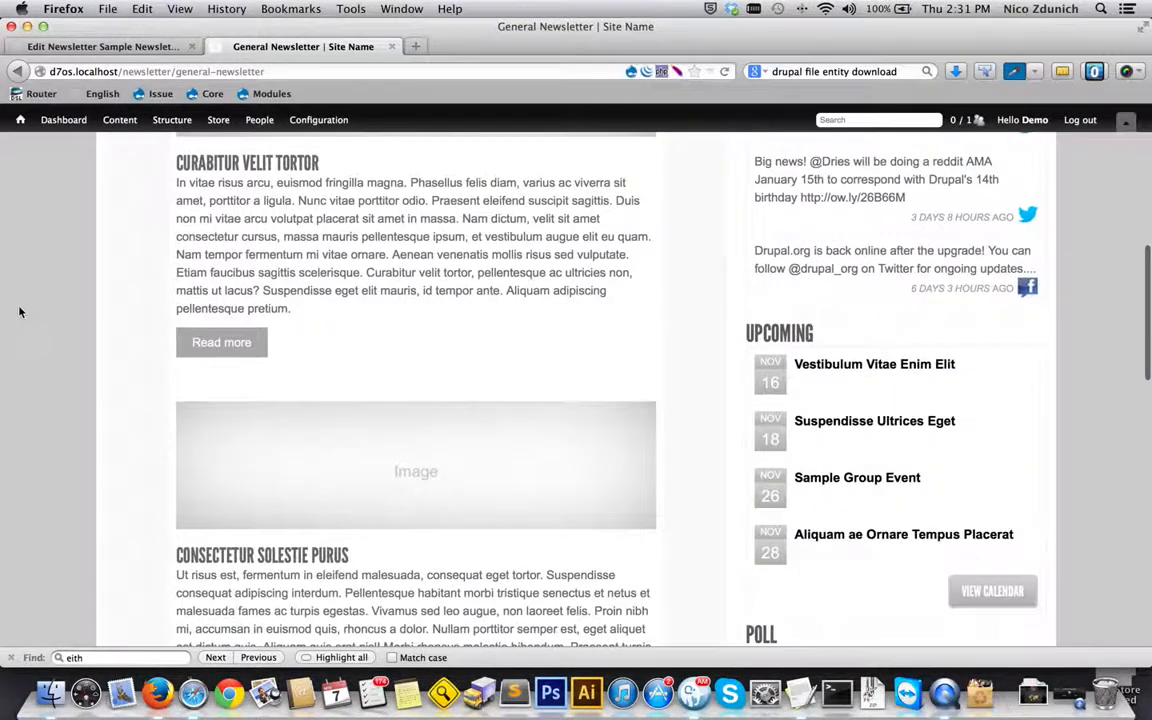
scroll(19, 313, down, 6)
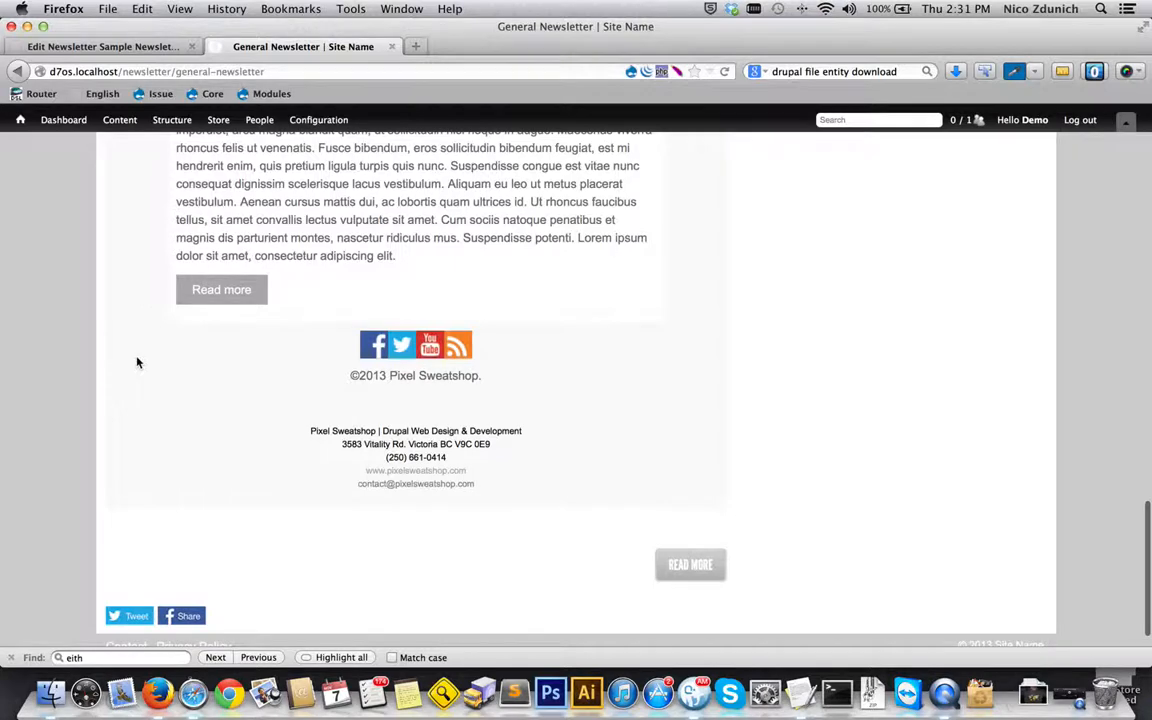
scroll(136, 360, up, 15)
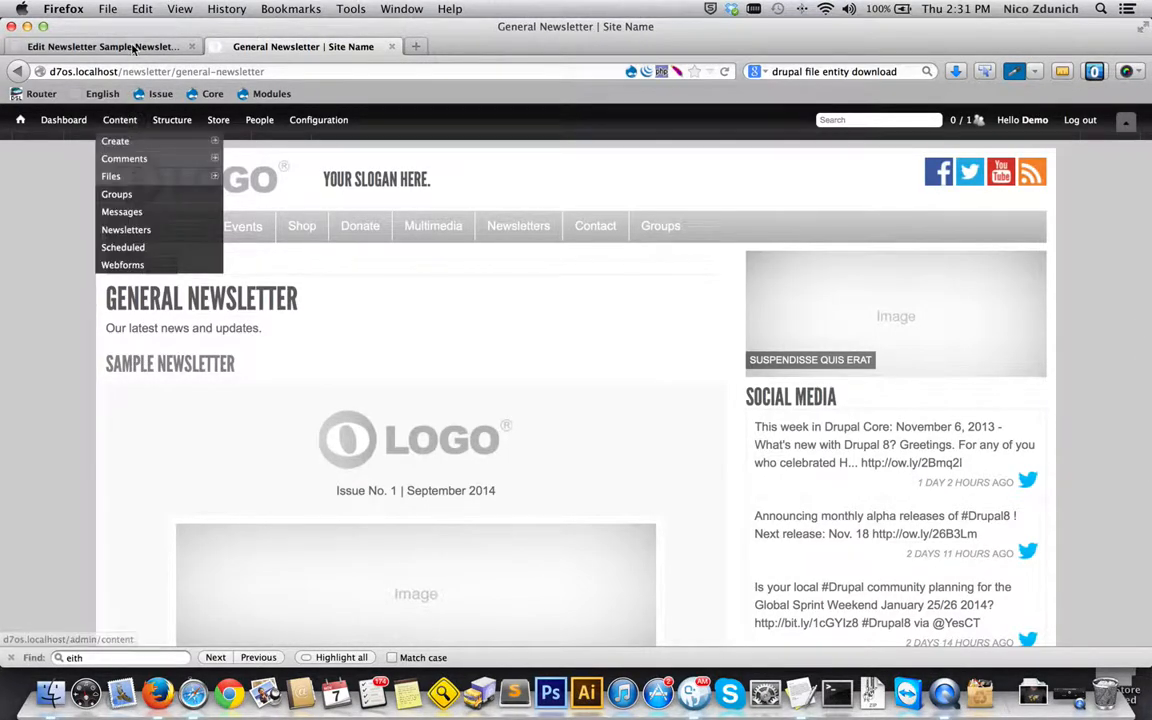
- Return to the Sample Newsletter edit form and review its body content and newsletter category setting
click(134, 47)
scroll(162, 411, down, 4)
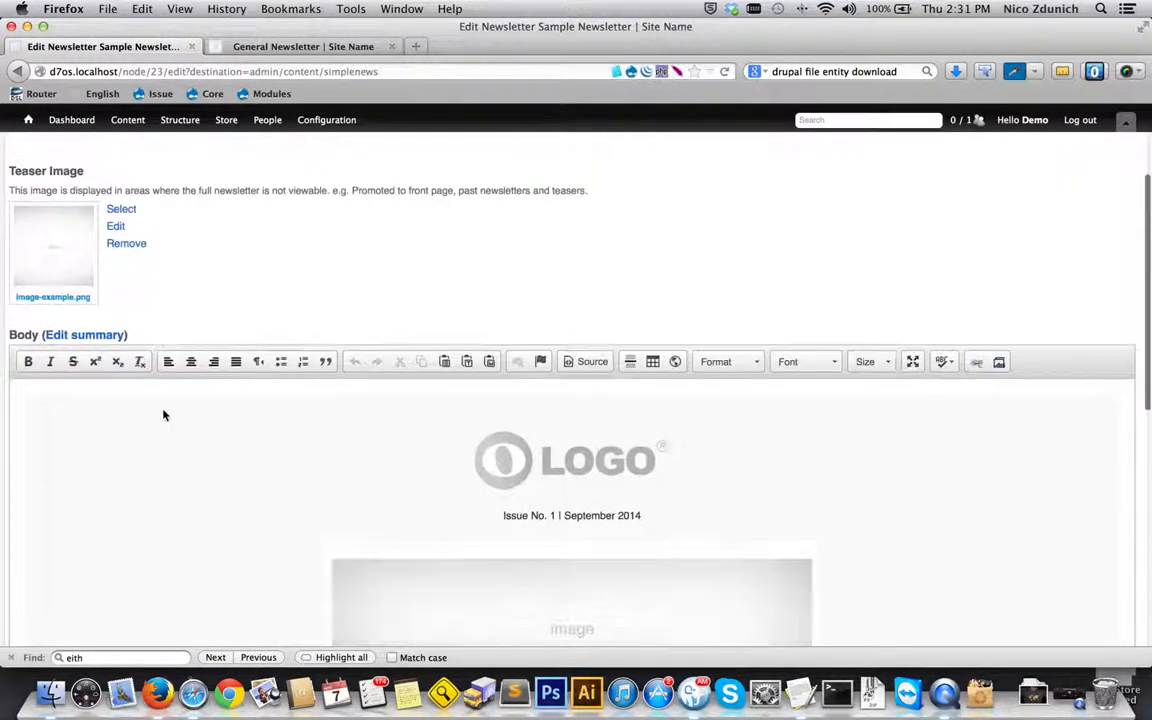
scroll(86, 494, down, 5)
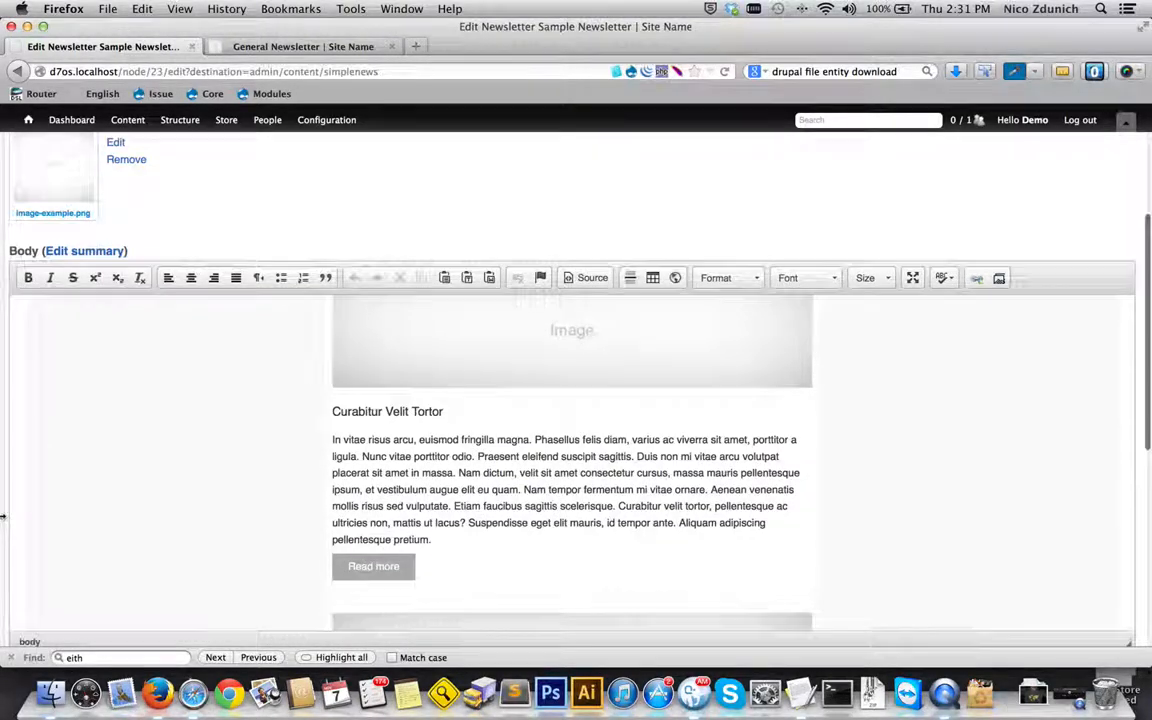
scroll(3, 516, down, 9)
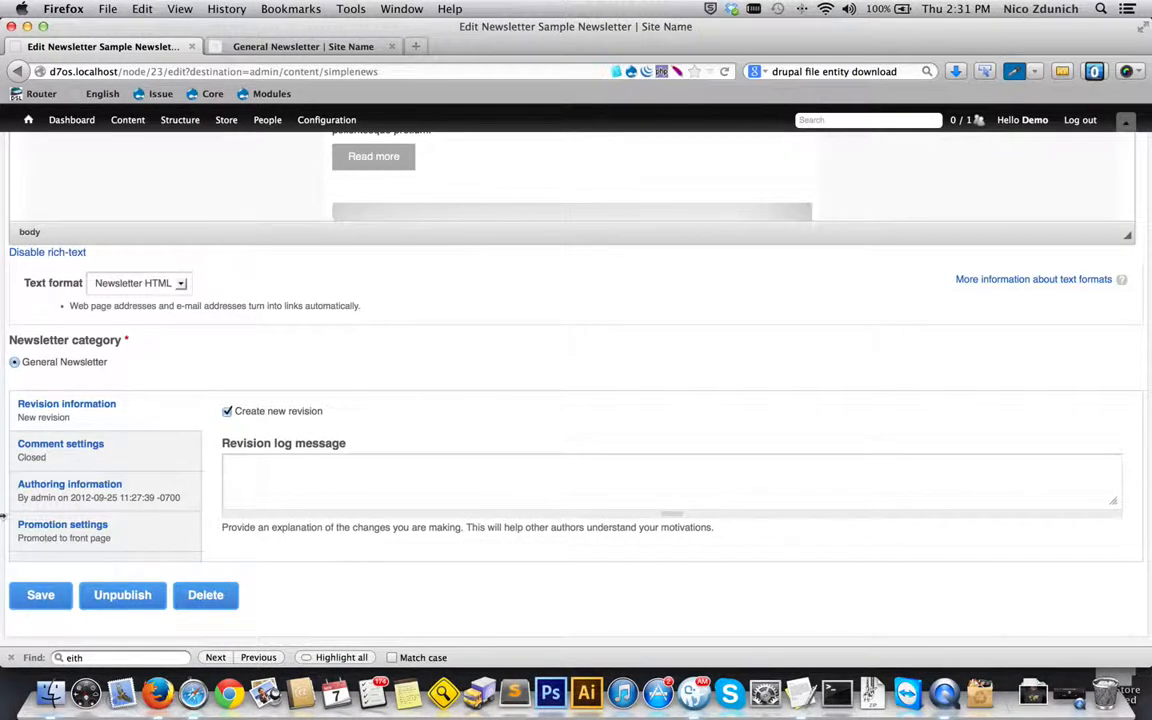
drag(110, 363, 24, 365)
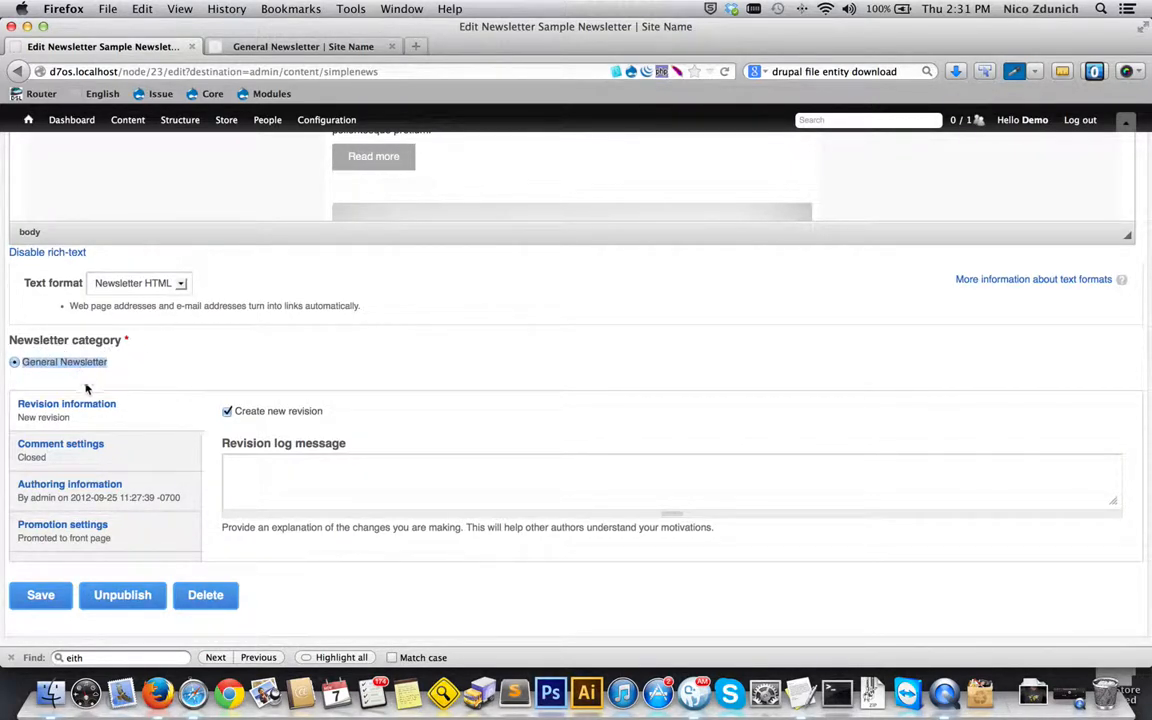
- Open the Newsletter subscriptions, Mass subscribe, Mass unsubscribe and Export pages, each in its own browser tab
mouse_move(186, 123)
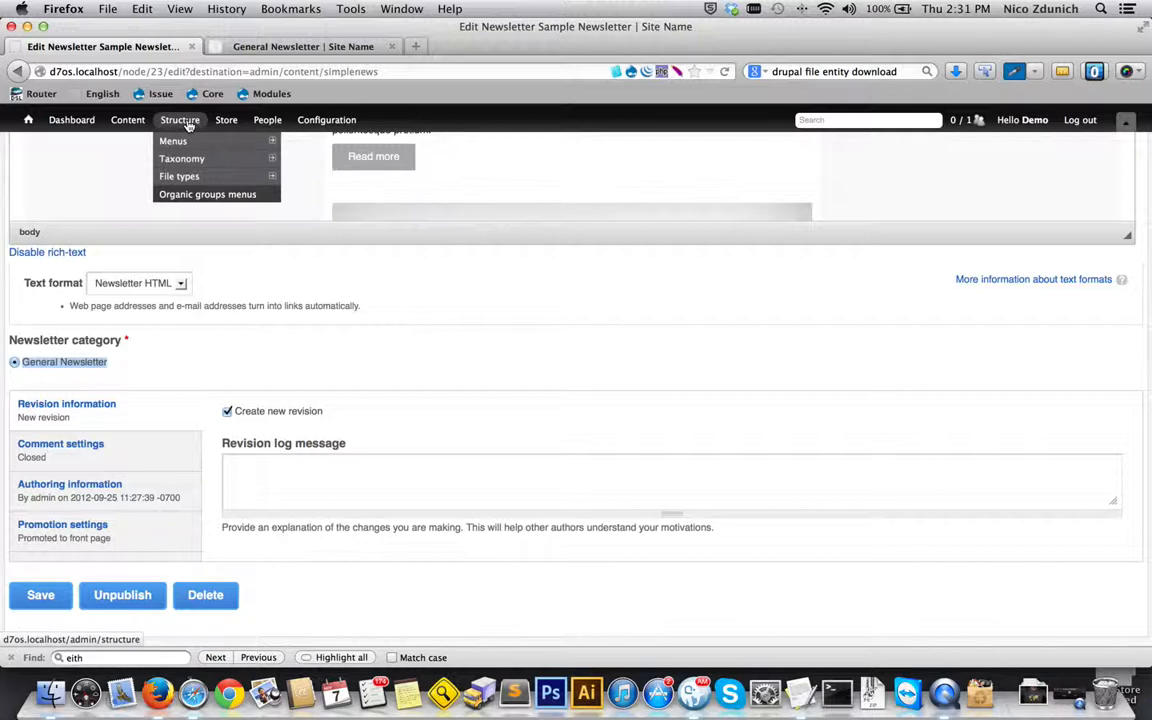
mouse_move(273, 122)
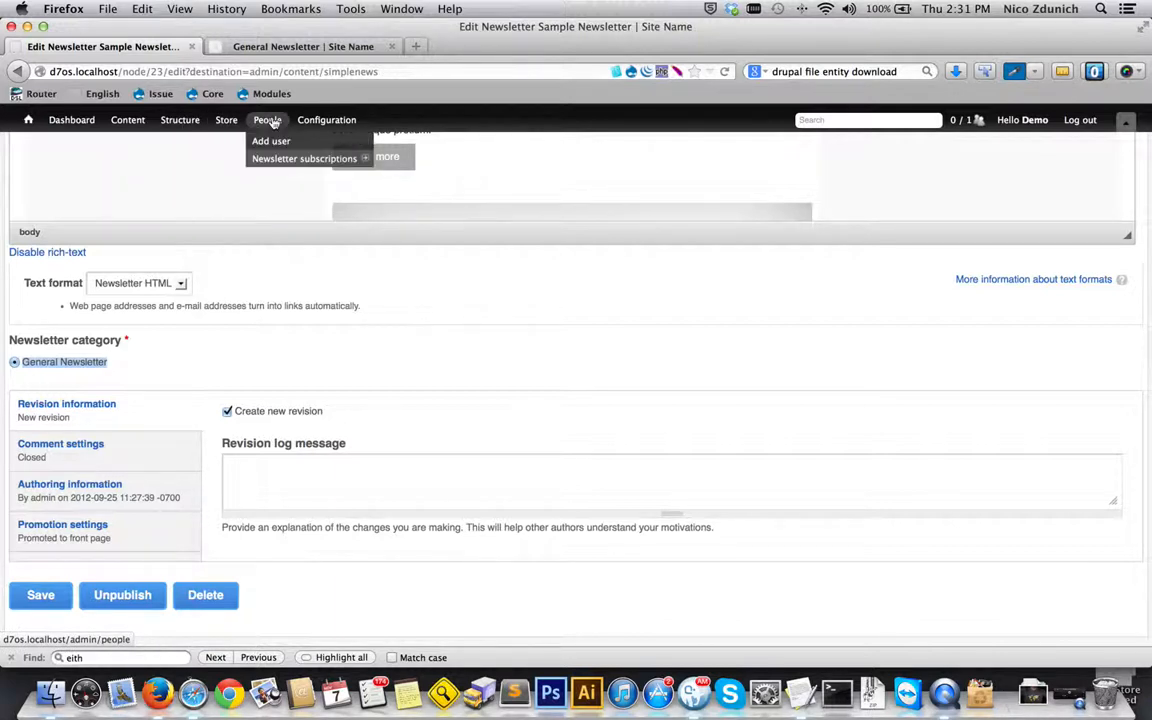
mouse_move(274, 160)
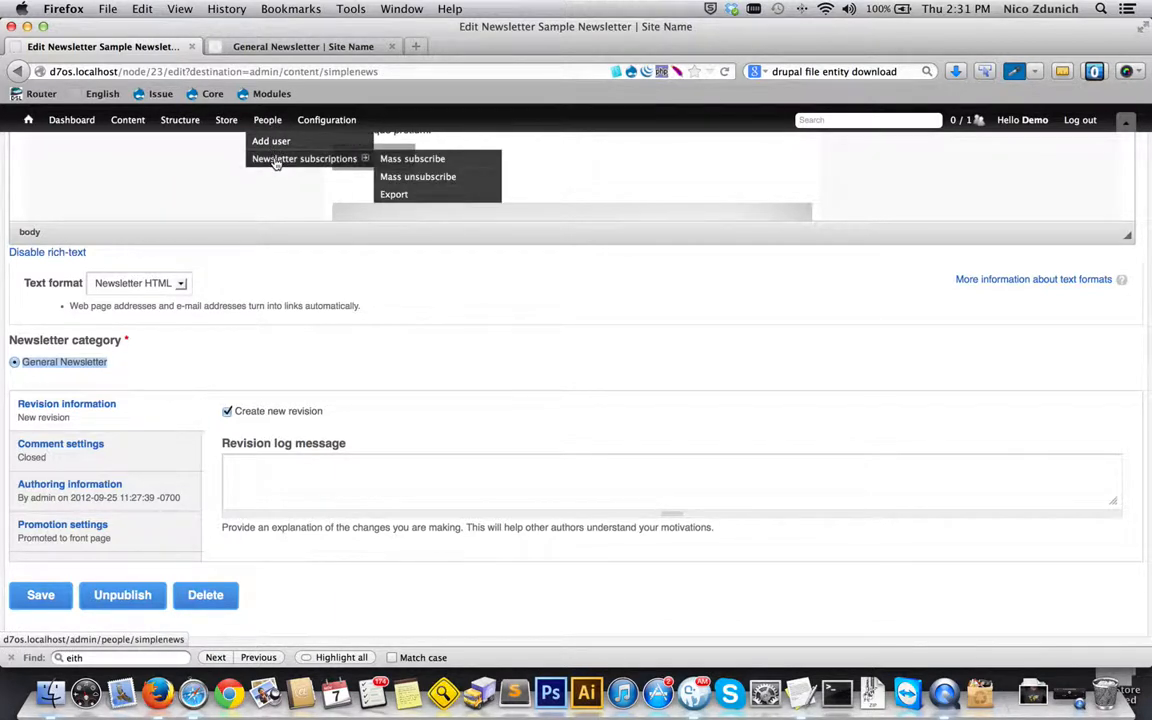
super+click(275, 160)
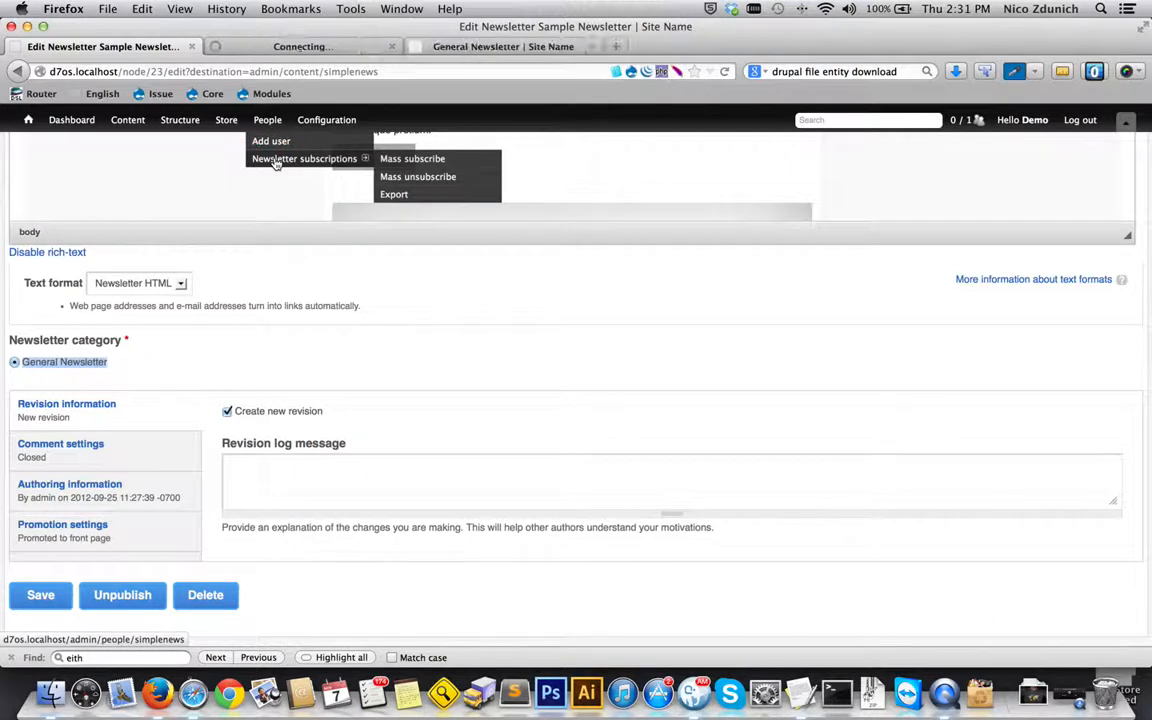
super+click(393, 160)
super+click(394, 177)
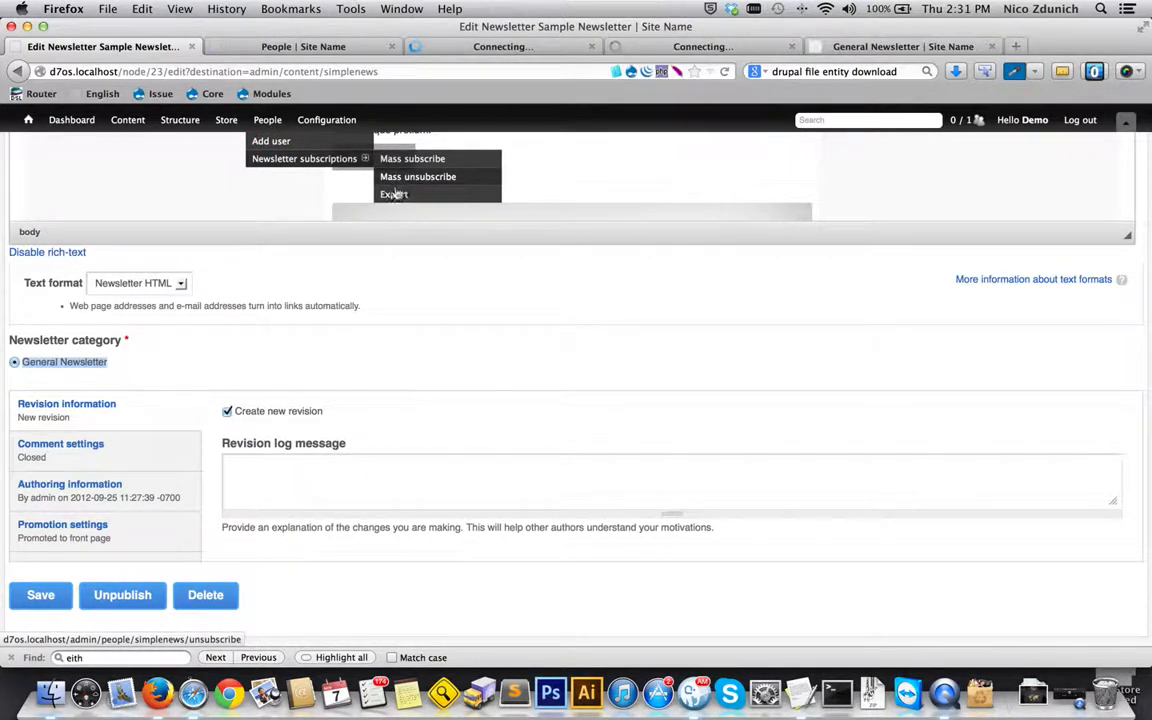
super+click(393, 194)
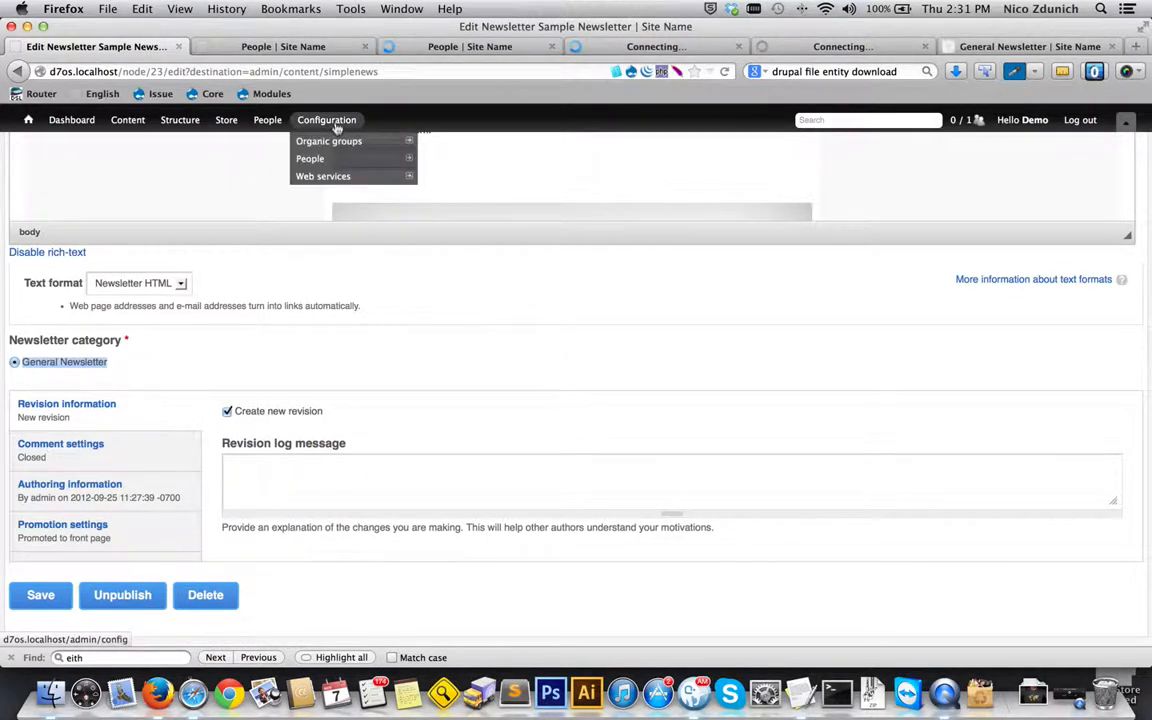
- Open the Newsletters configuration page under Web services in a new browser tab
mouse_move(337, 145)
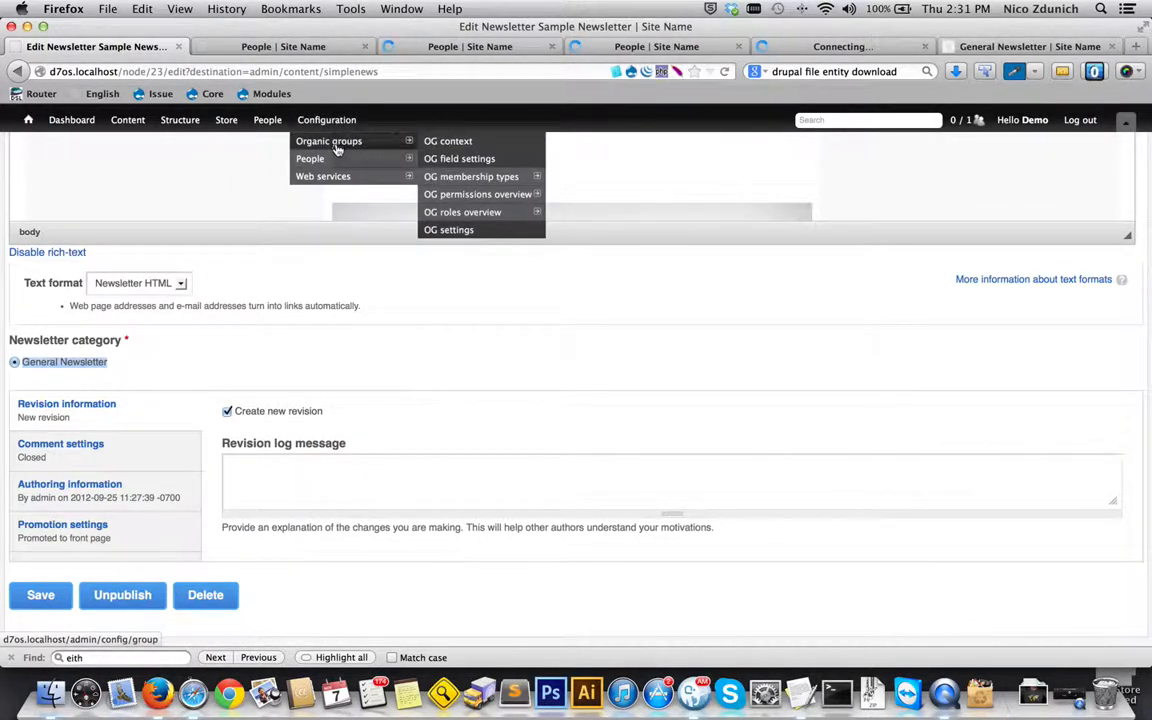
mouse_move(310, 172)
mouse_move(422, 176)
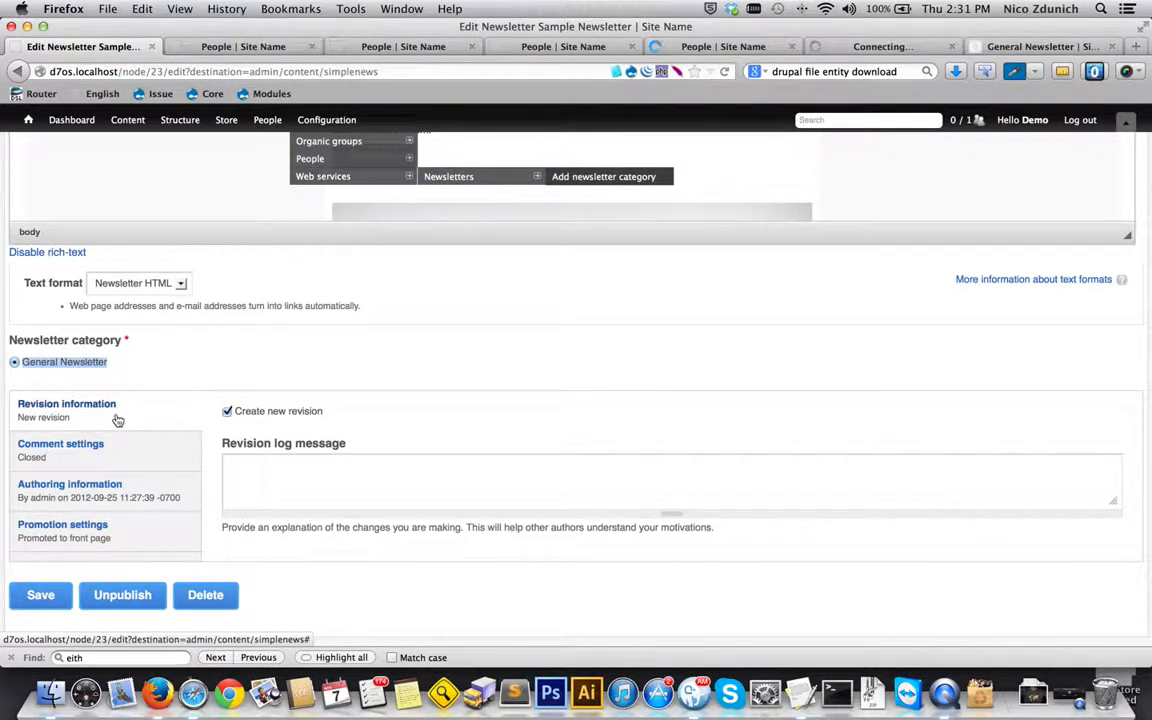
- Look over the Sample Newsletter edit form once more and save the newsletter
scroll(116, 411, up, 5)
scroll(116, 414, up, 2)
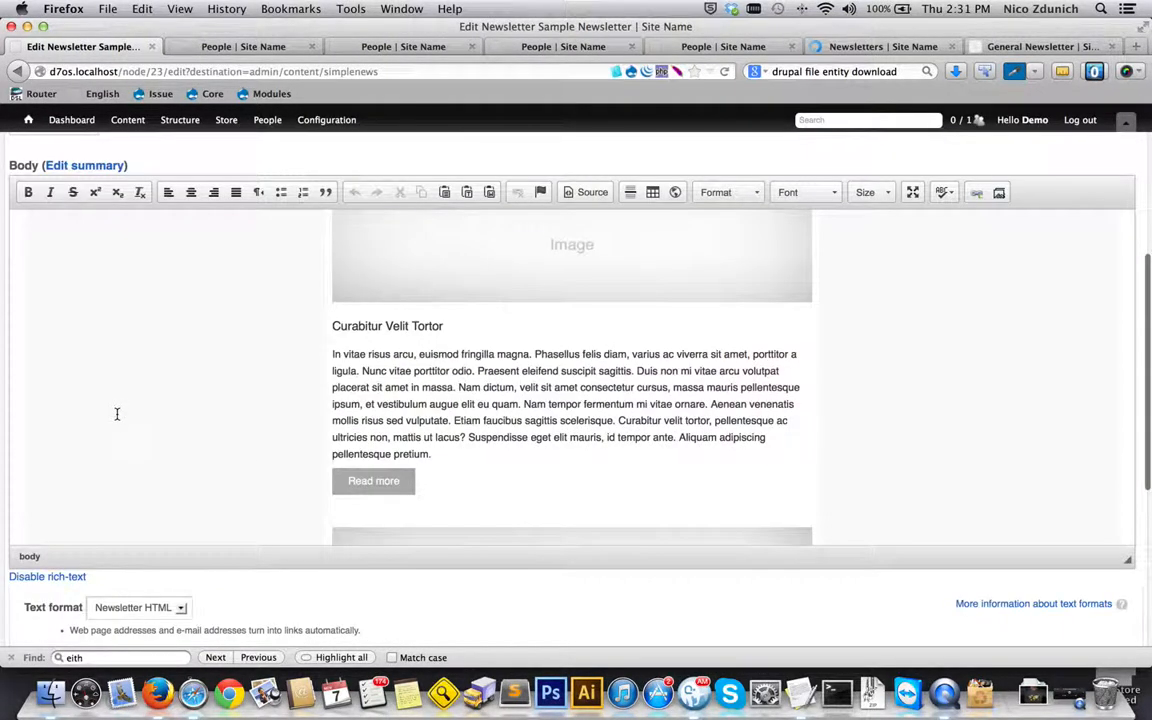
scroll(116, 414, up, 6)
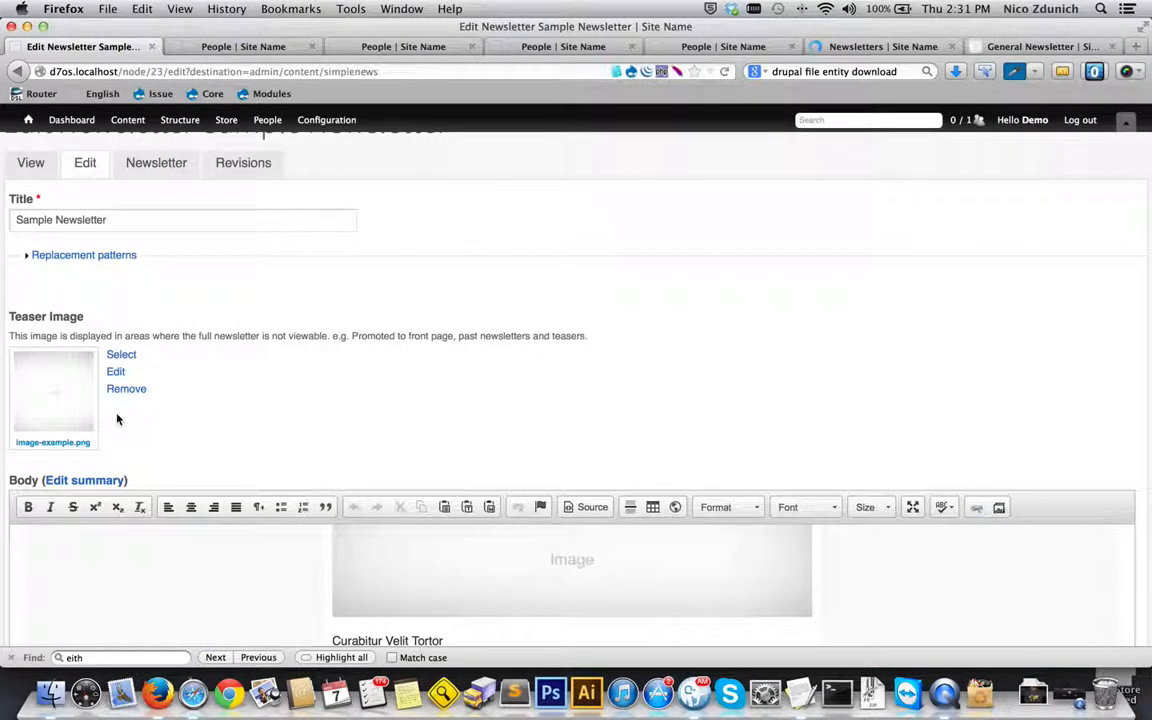
scroll(116, 414, down, 10)
scroll(116, 414, down, 4)
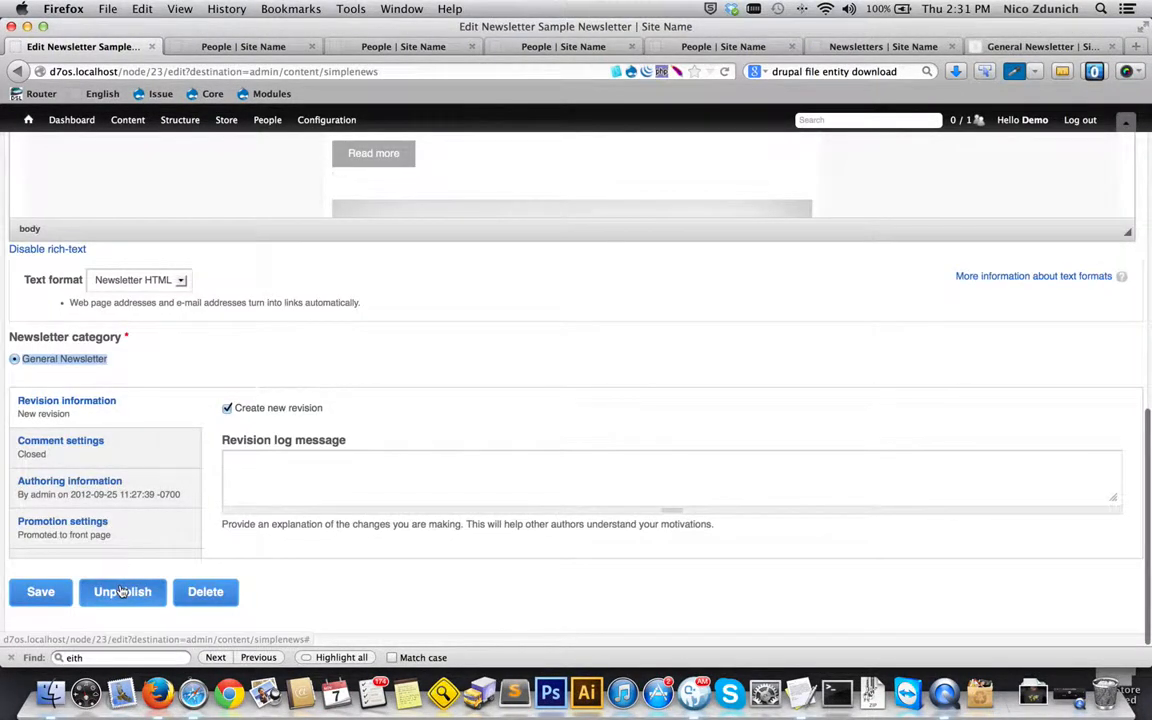
click(33, 594)
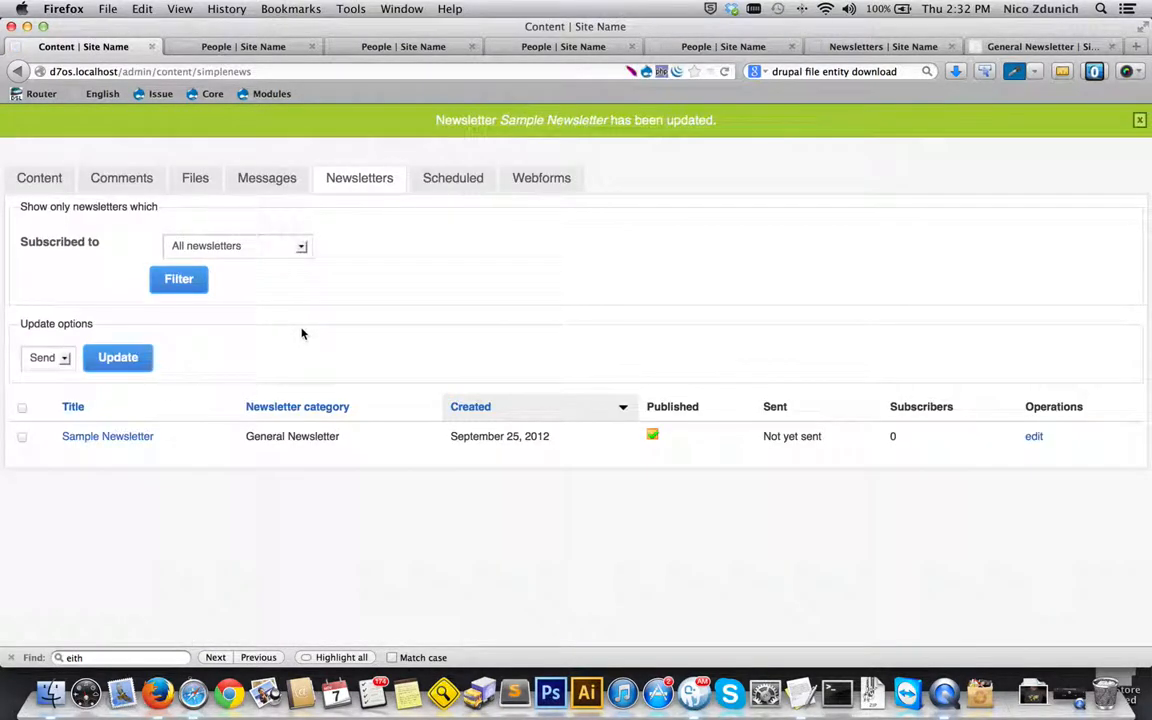
- Open the Sample Newsletter's sending page and review the options for a test send and a full send
click(132, 440)
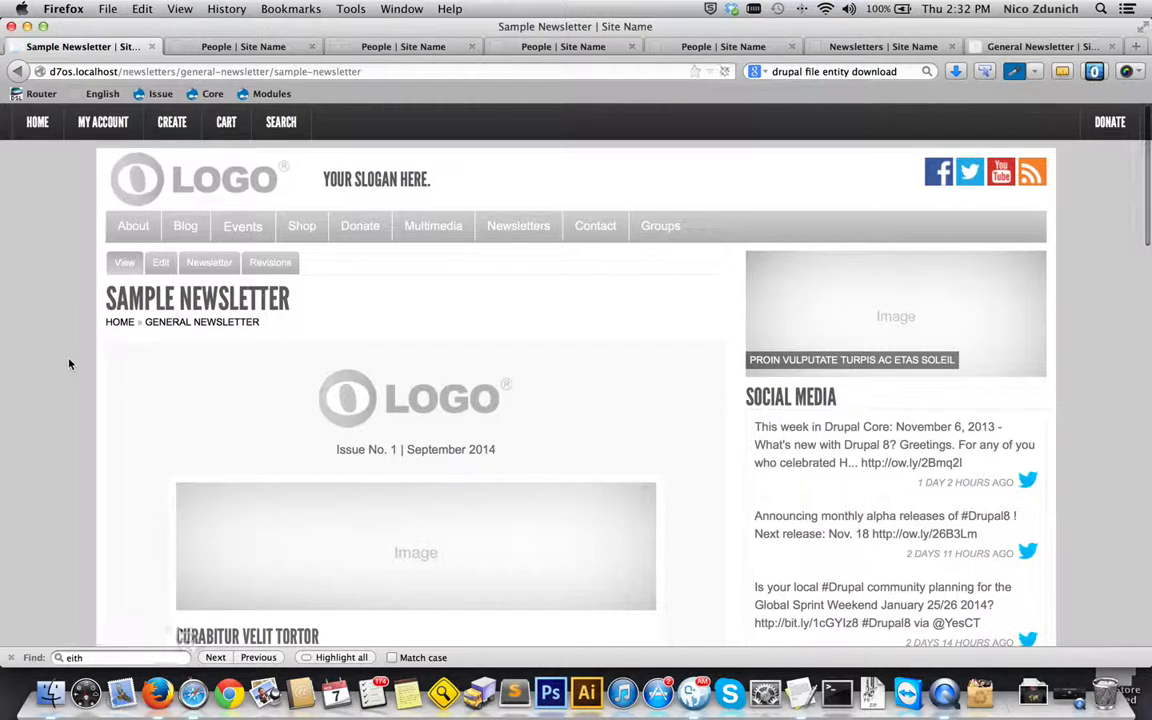
click(205, 264)
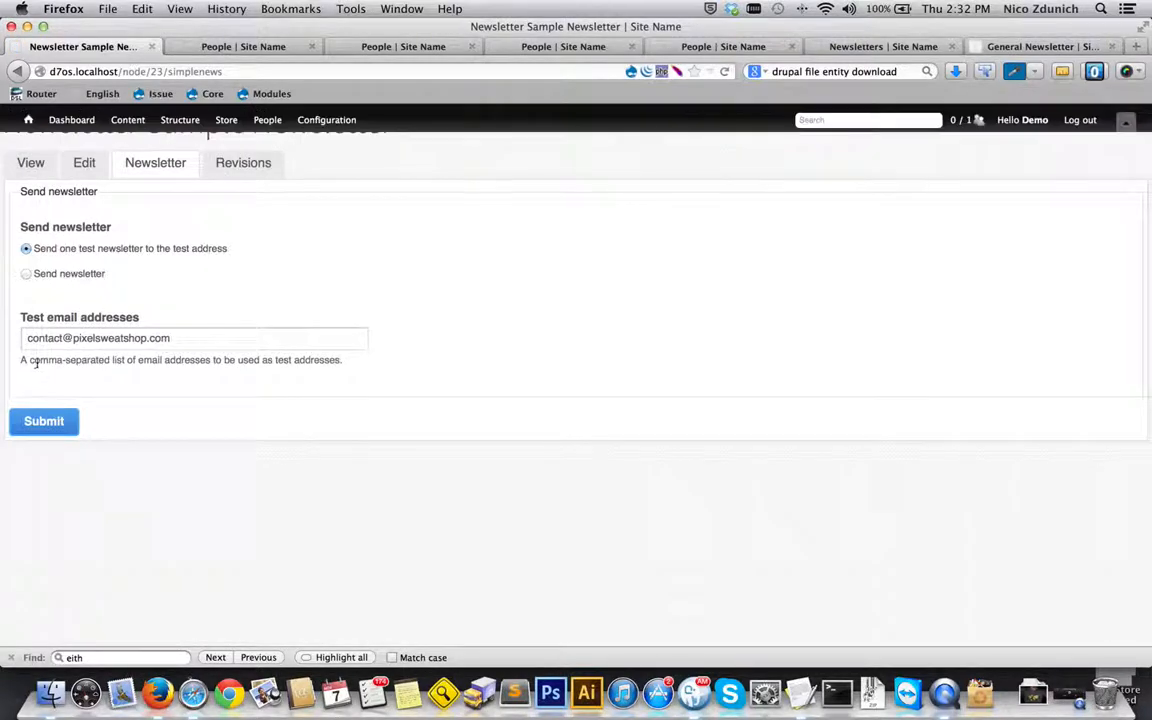
drag(49, 251, 205, 256)
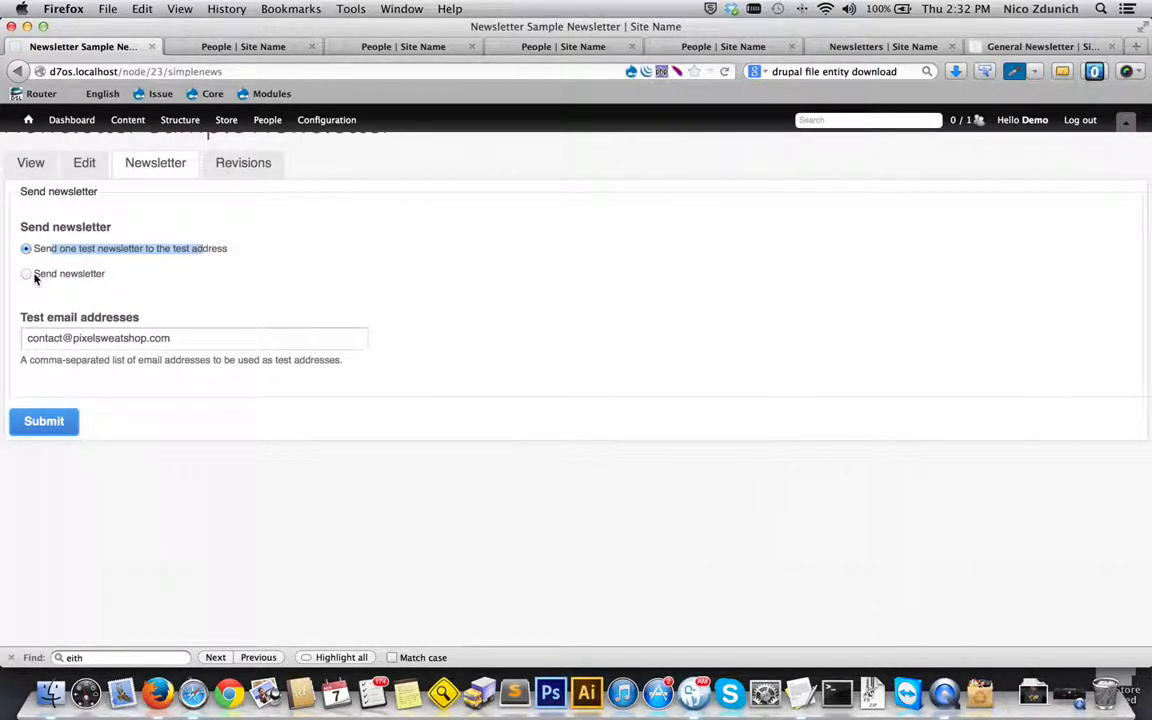
drag(35, 279, 116, 275)
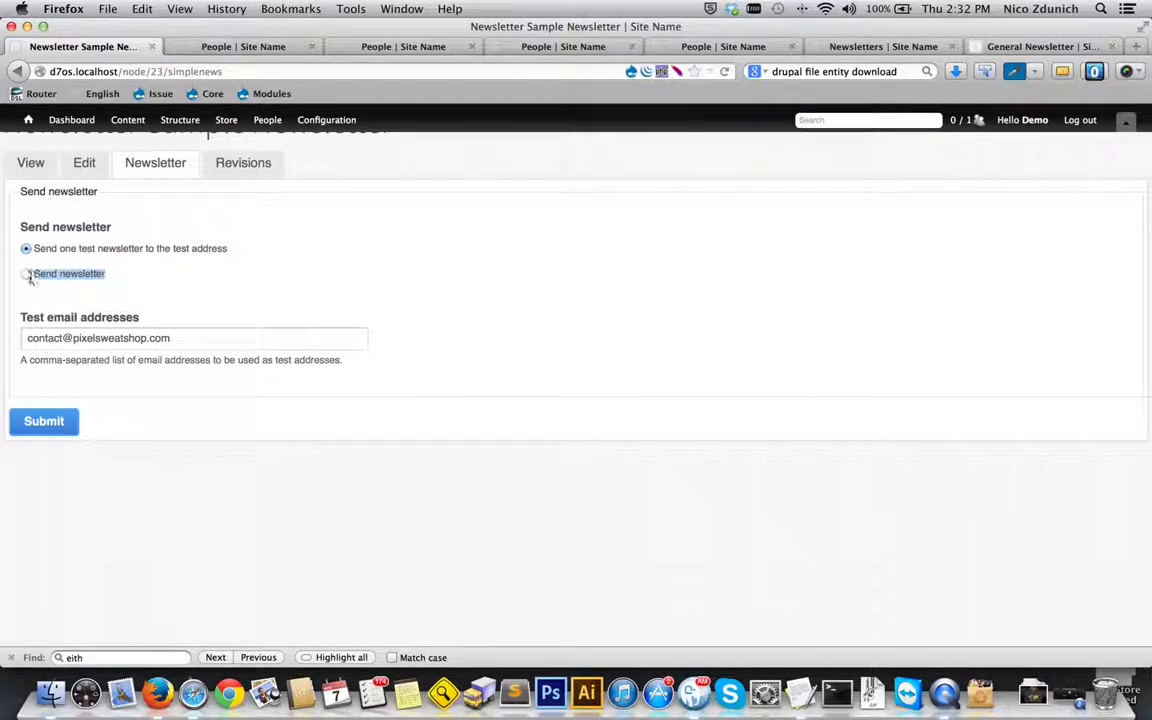
- Check the test address field on the sending page, and review the subscriber list and filters on the Newsletter subscriptions page
drag(176, 338, 21, 336)
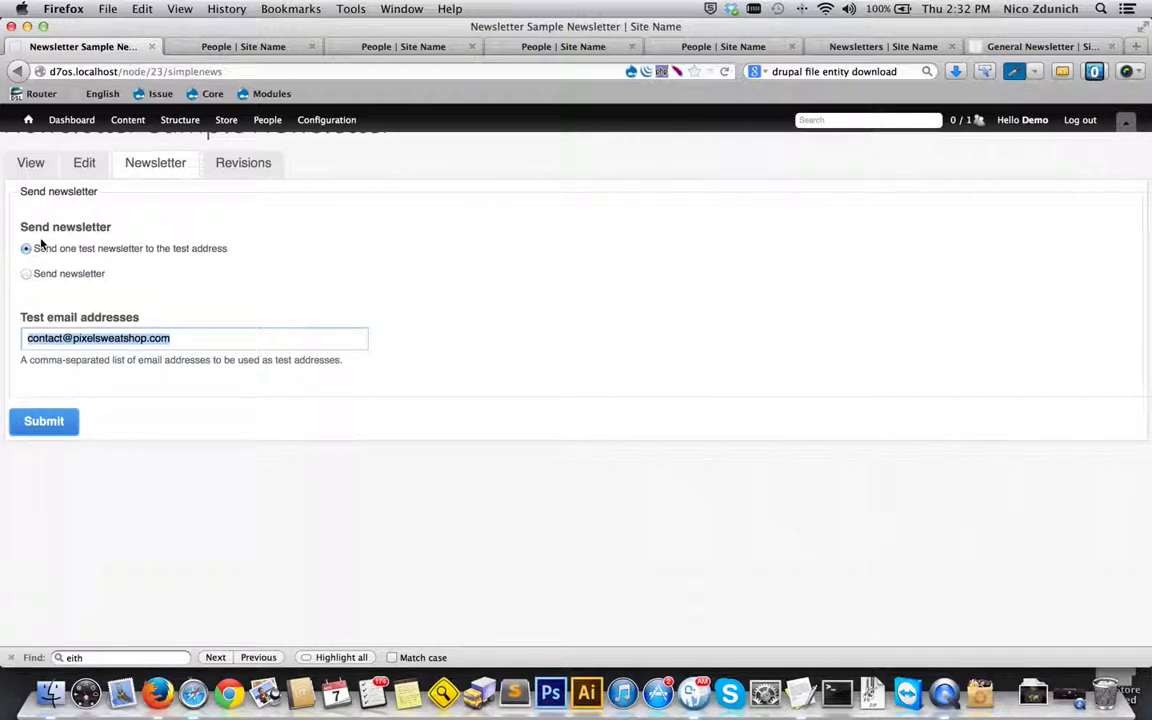
click(205, 47)
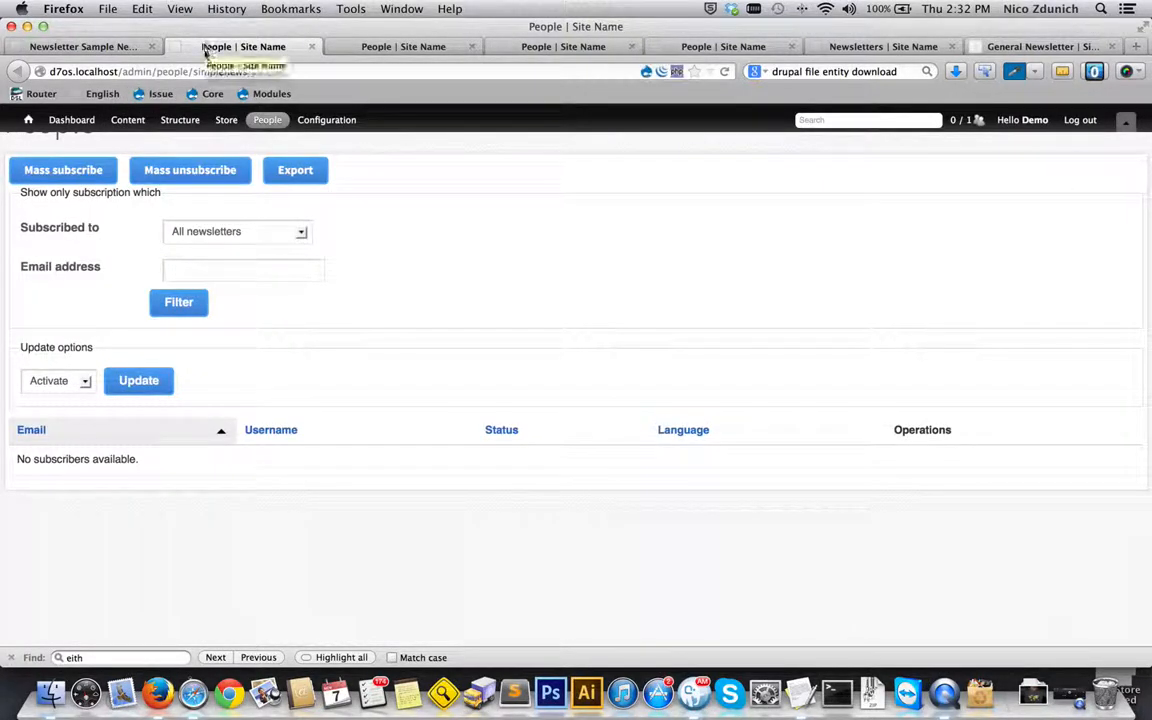
click(184, 465)
drag(184, 465, 12, 457)
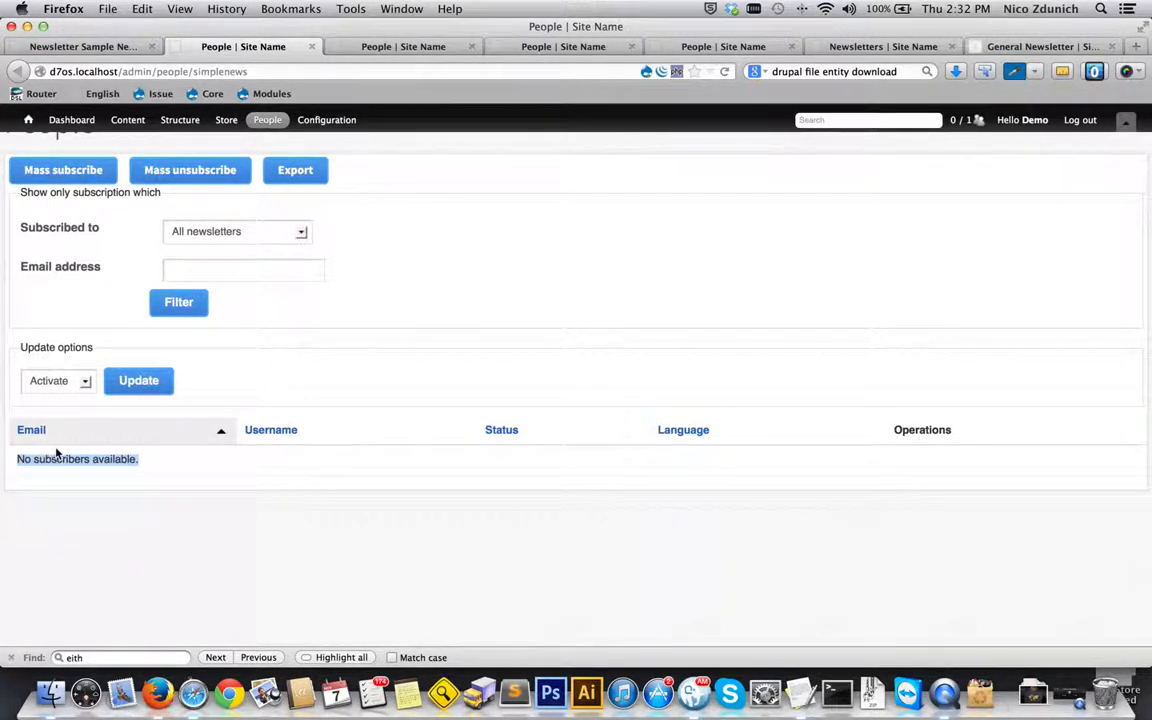
click(260, 231)
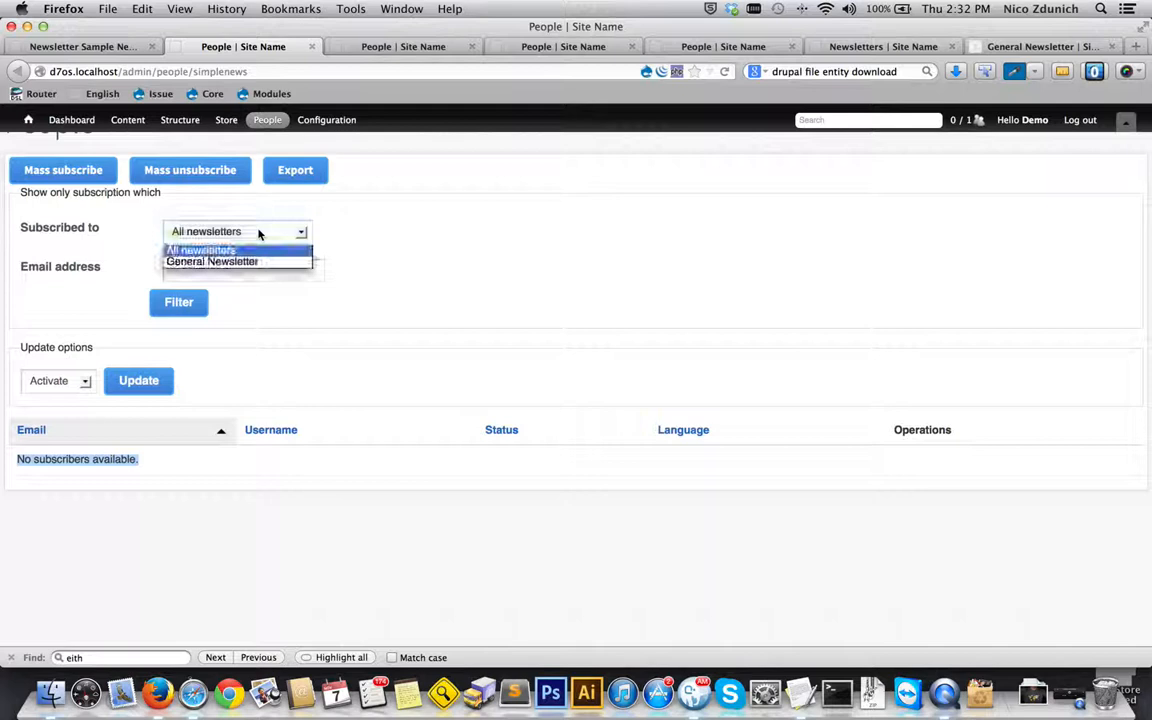
click(123, 267)
click(183, 271)
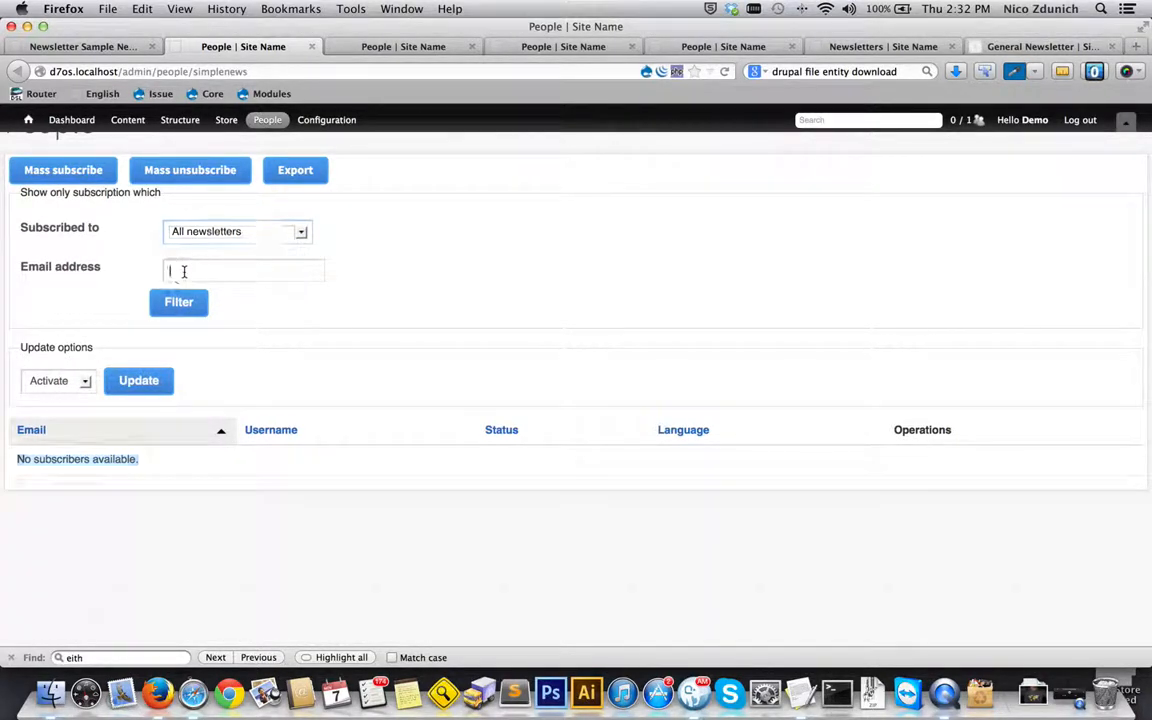
- Review the update actions available for newsletter subscribers and choose Inactivate without applying it
click(55, 380)
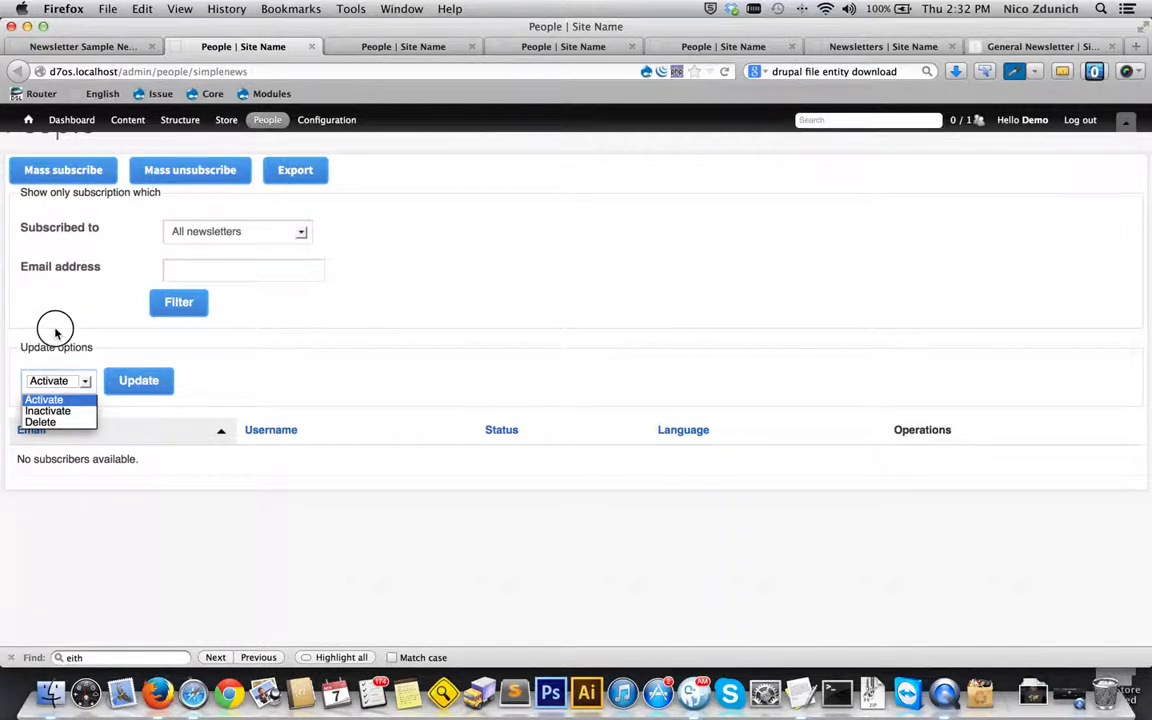
click(56, 334)
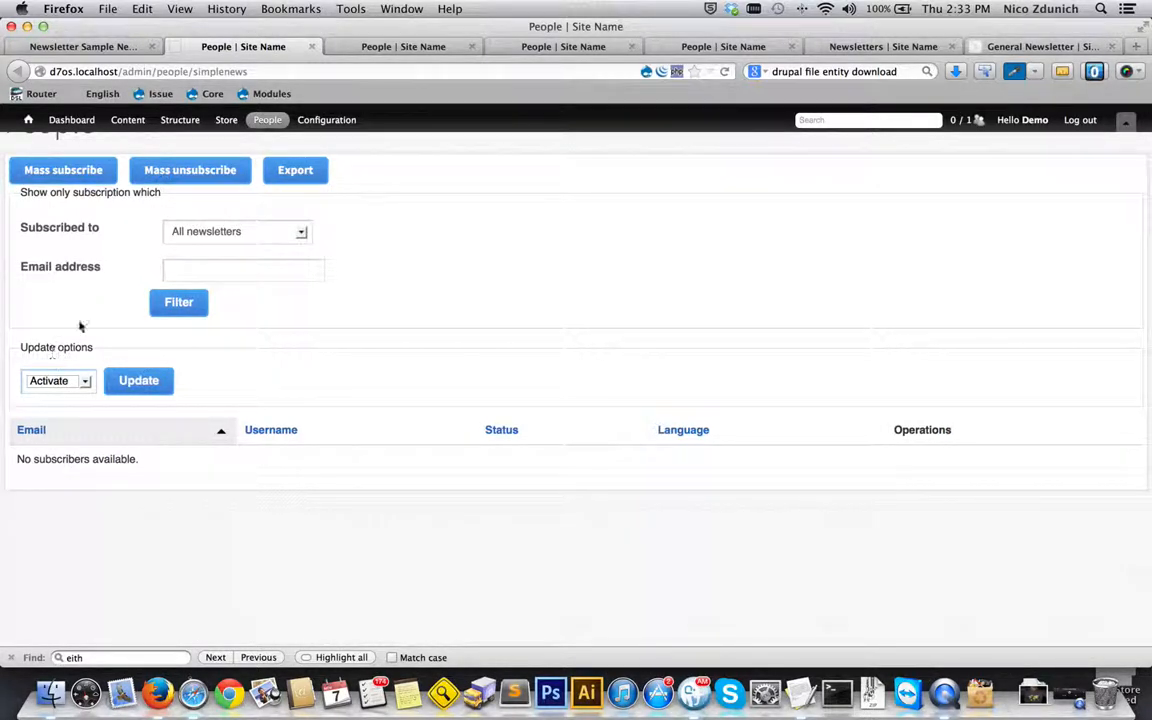
click(50, 381)
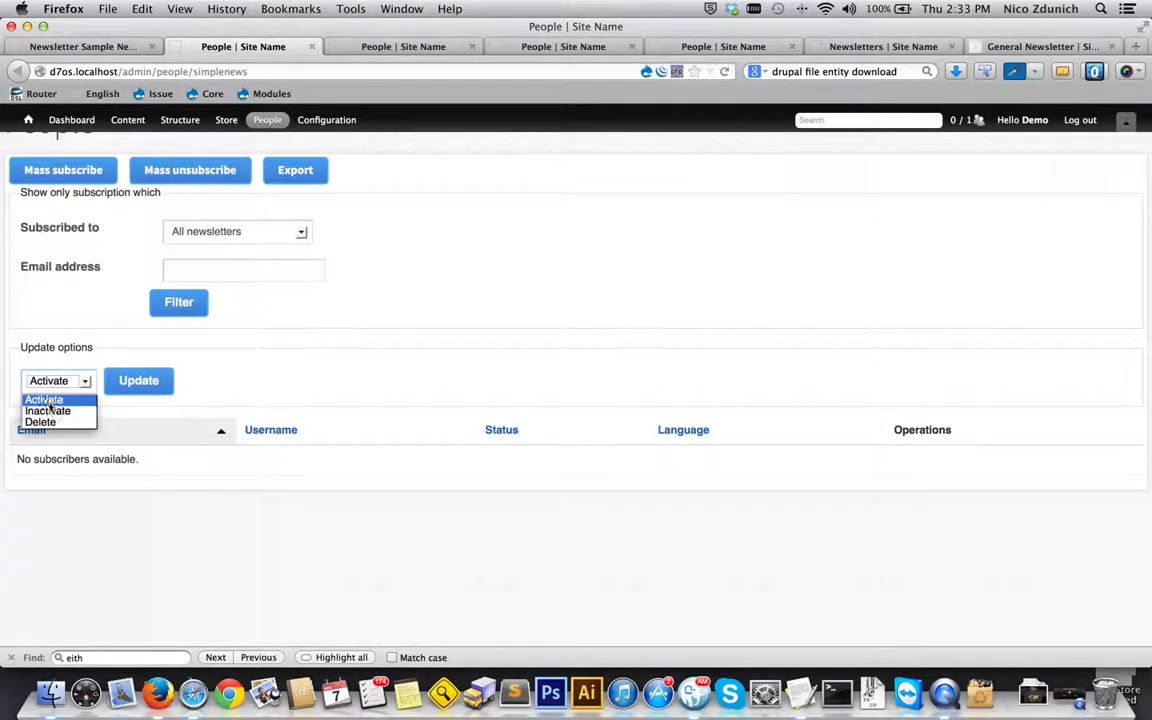
click(47, 411)
click(62, 388)
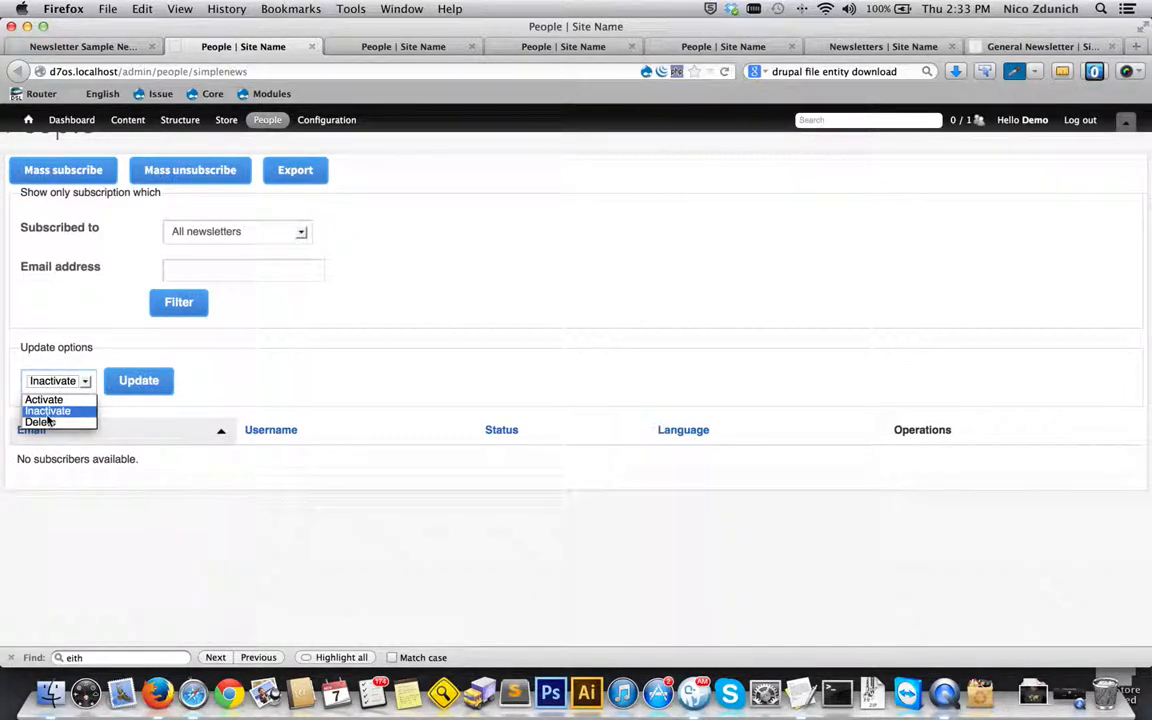
click(388, 366)
- Examine the Mass subscribe form's email address list, General Newsletter choice and Force resubscription option
click(370, 50)
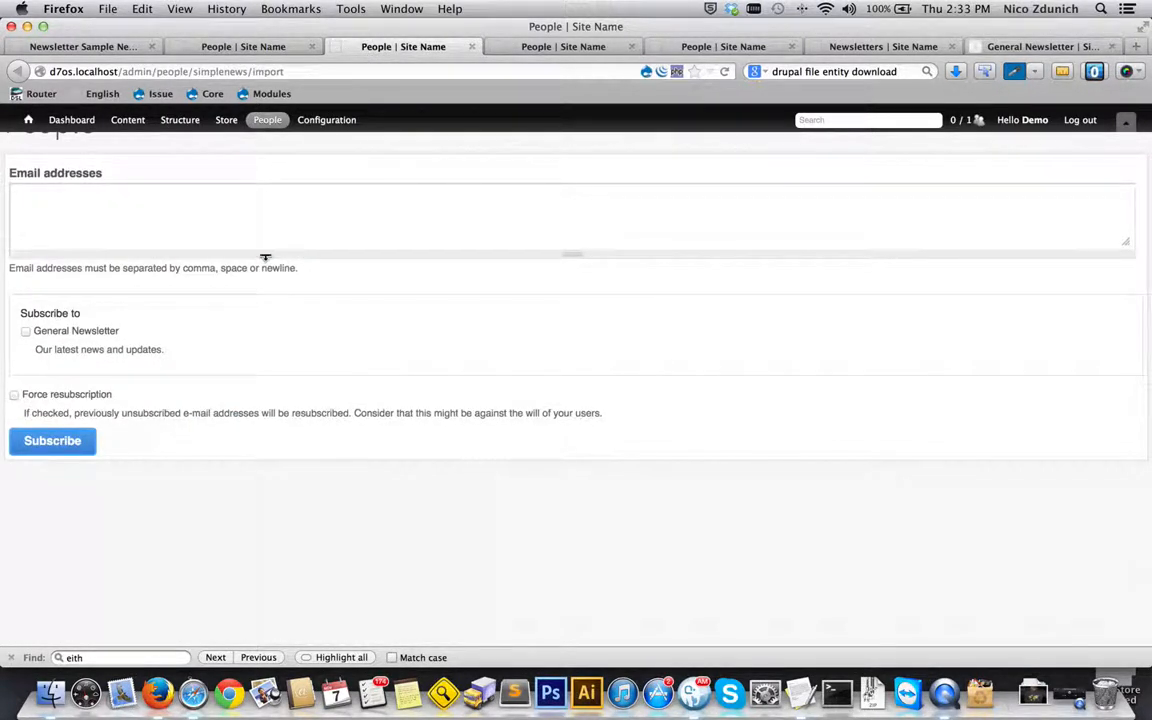
click(44, 195)
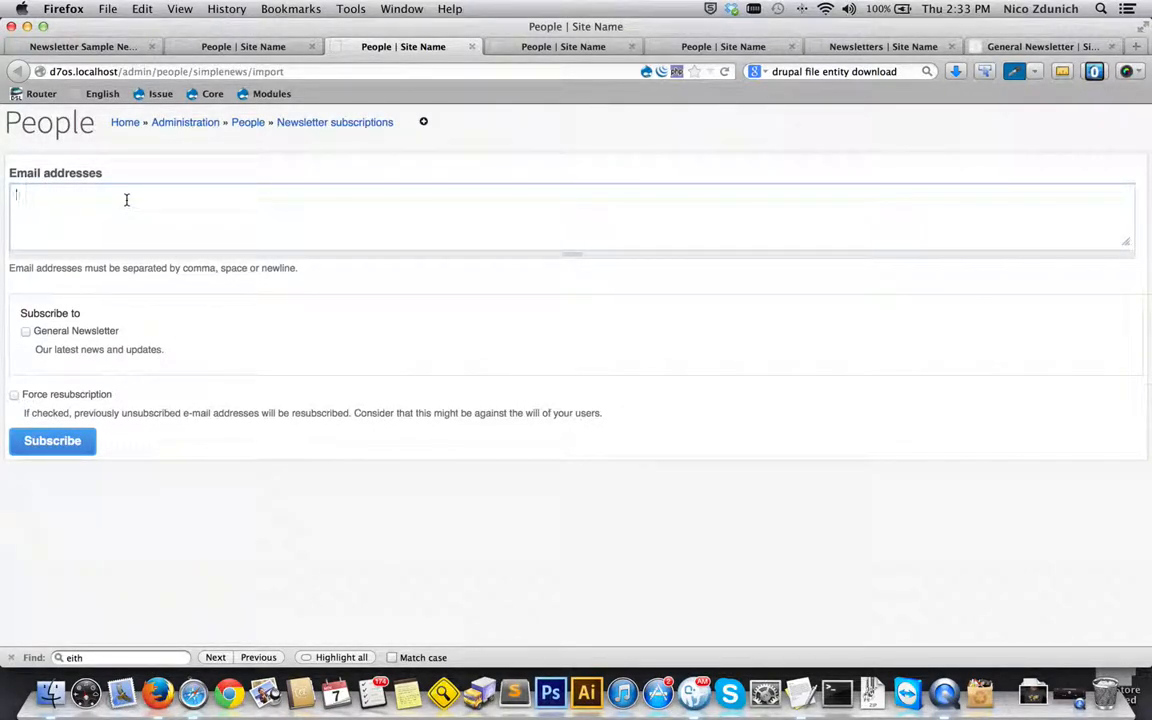
drag(33, 266, 319, 271)
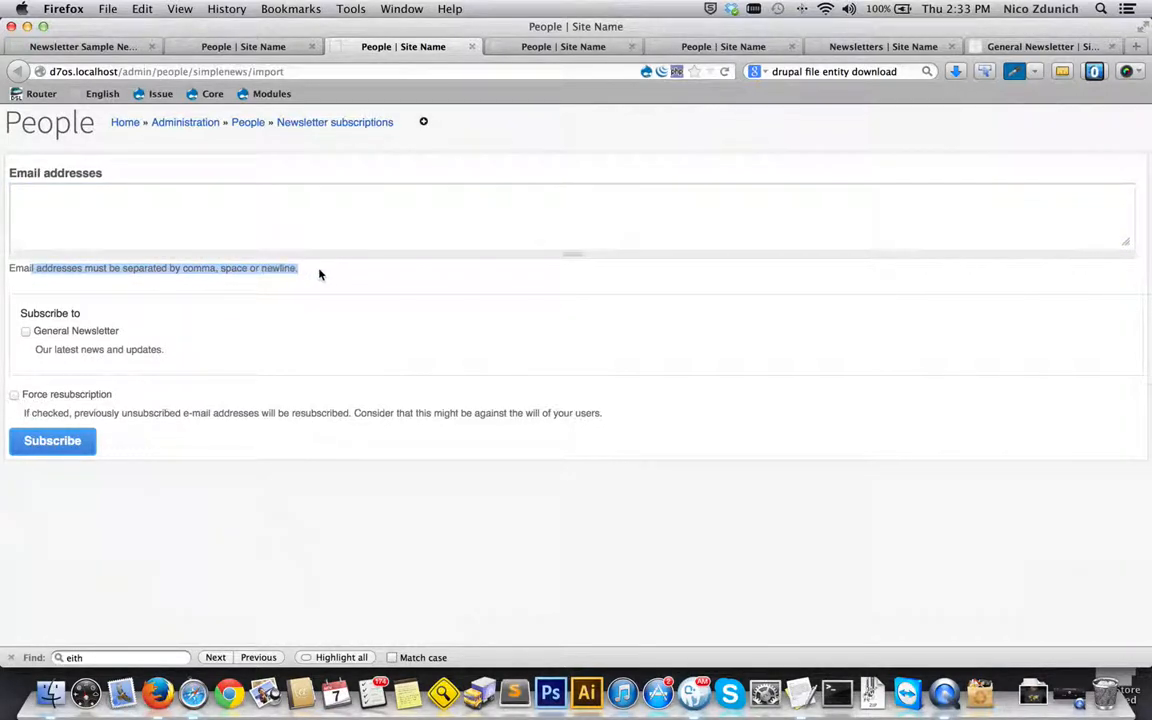
drag(123, 336, 24, 331)
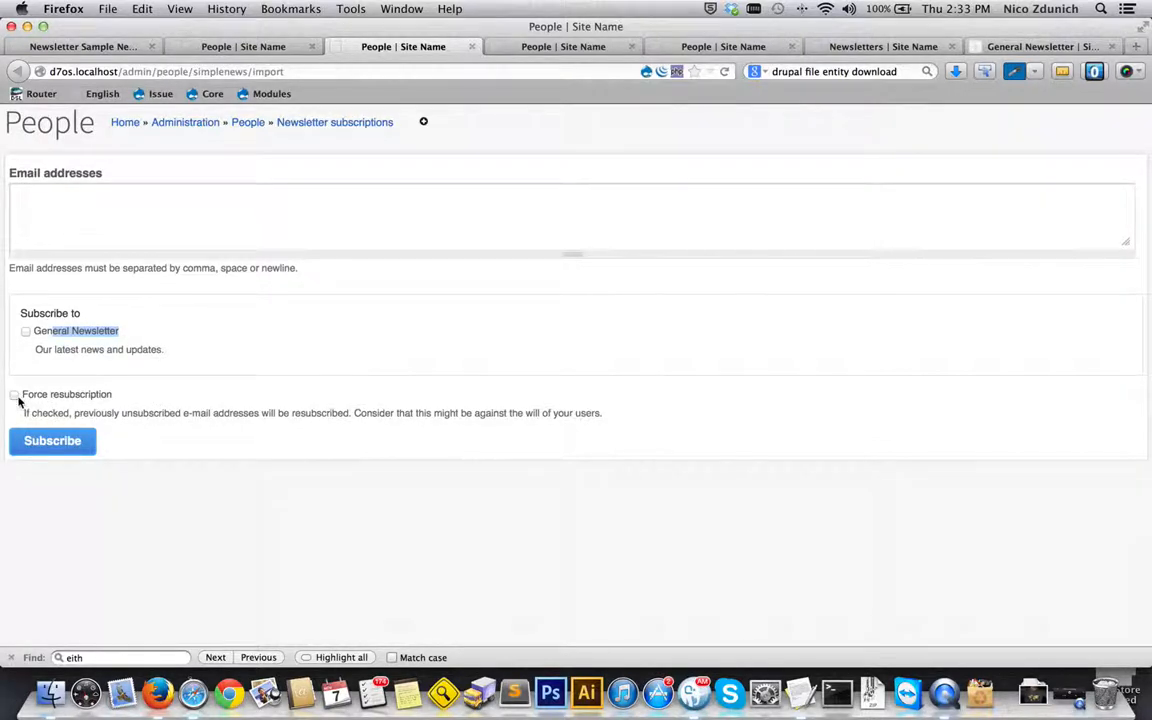
drag(118, 397, 29, 396)
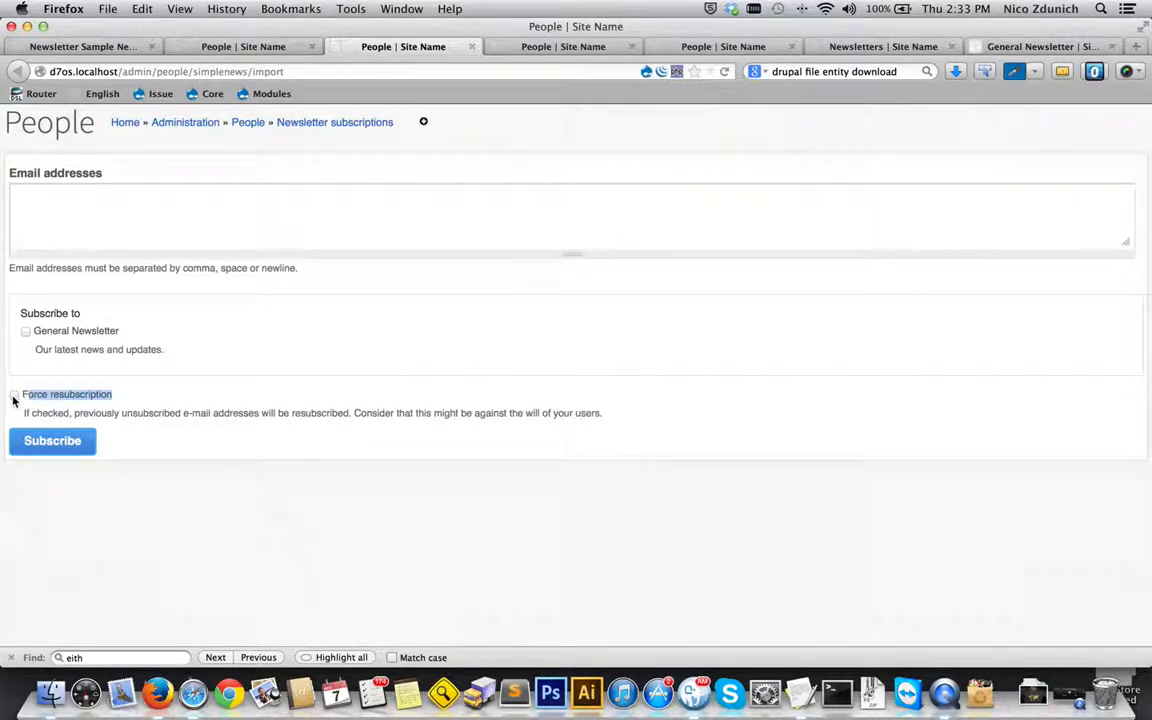
- Compare the Mass unsubscribe form with the Mass subscribe form, and look over the subscription Export options
click(498, 50)
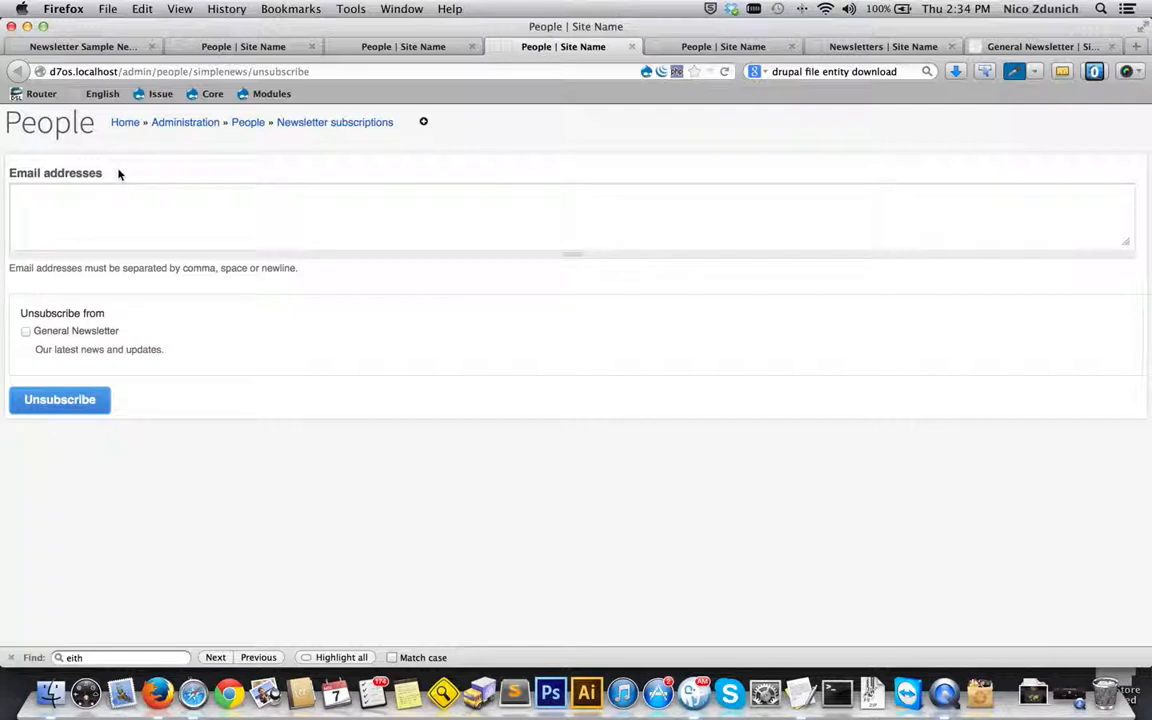
click(50, 197)
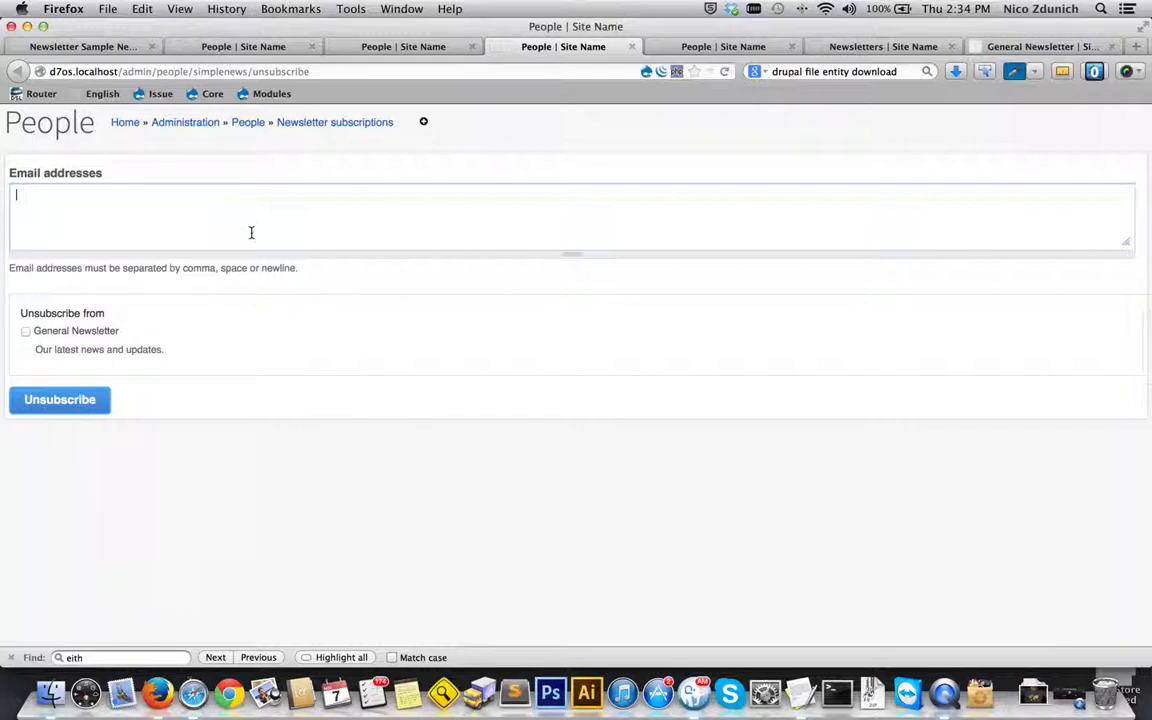
click(391, 47)
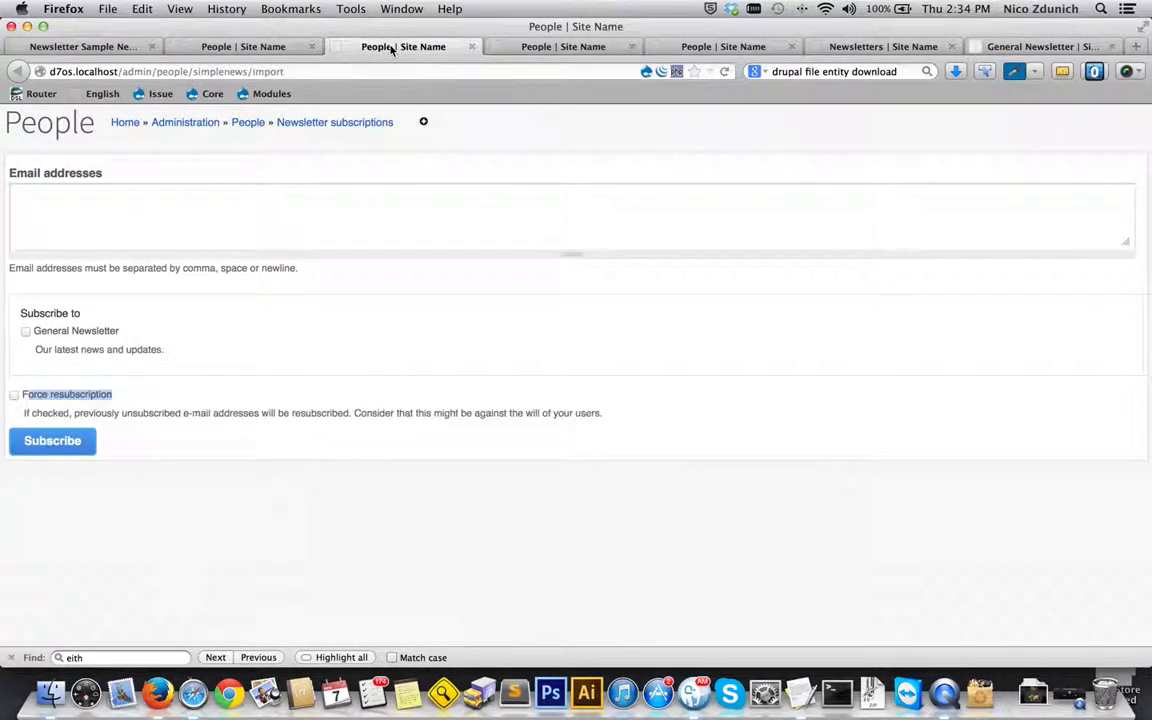
click(668, 50)
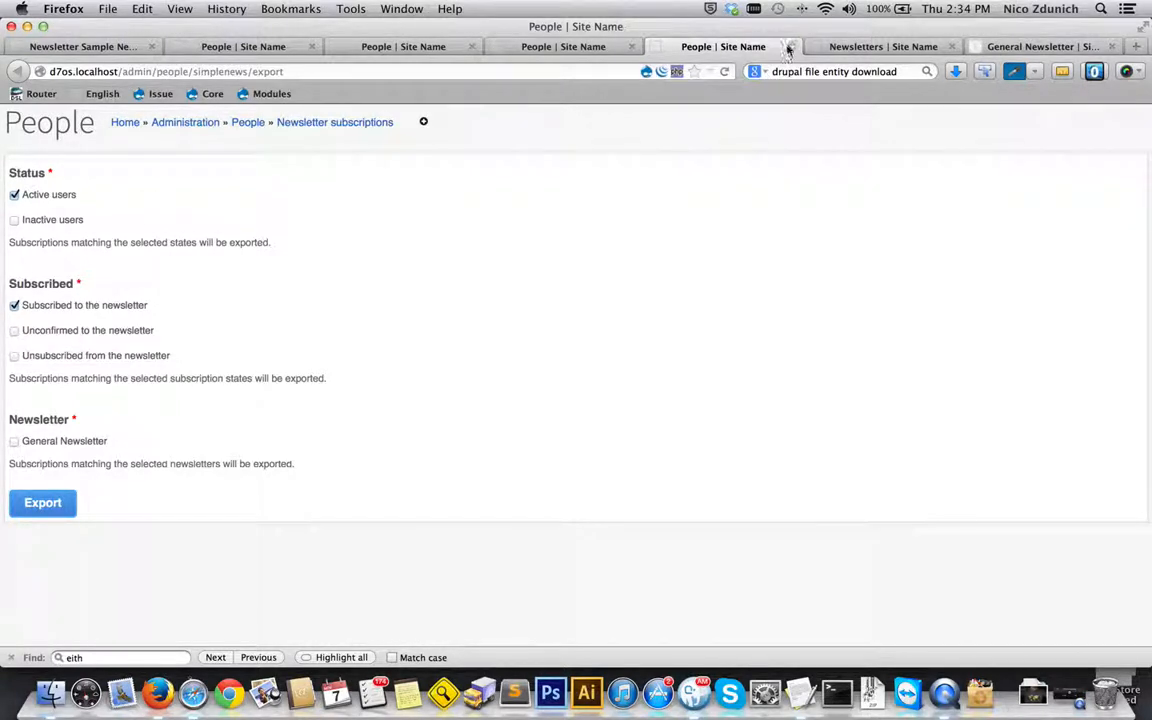
- Start a new newsletter category from the Newsletters configuration page and name it "GetFit Weekly Newsletter Tip"
click(836, 46)
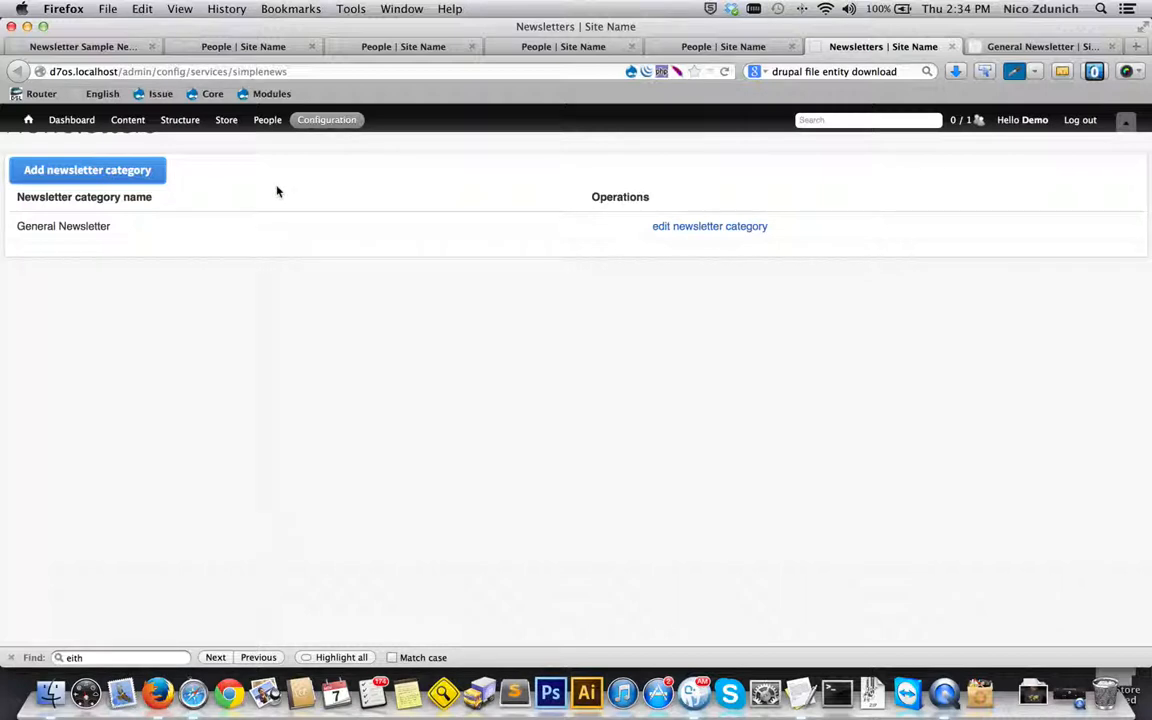
click(143, 173)
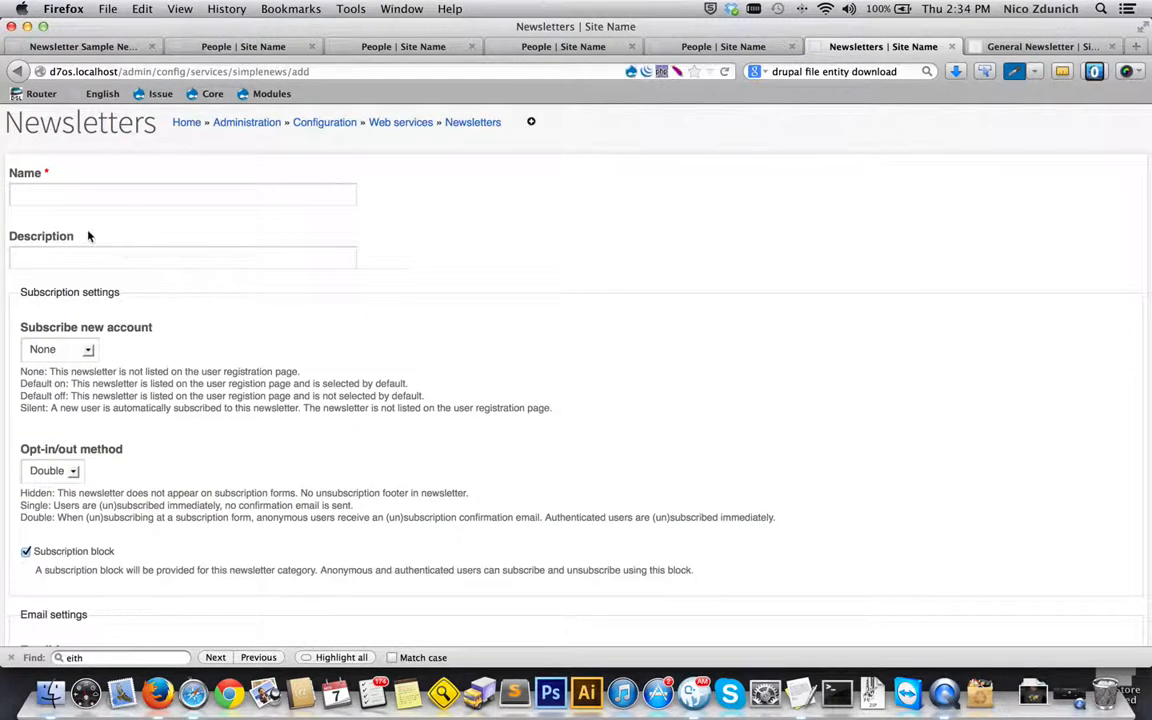
click(62, 197)
text(G)
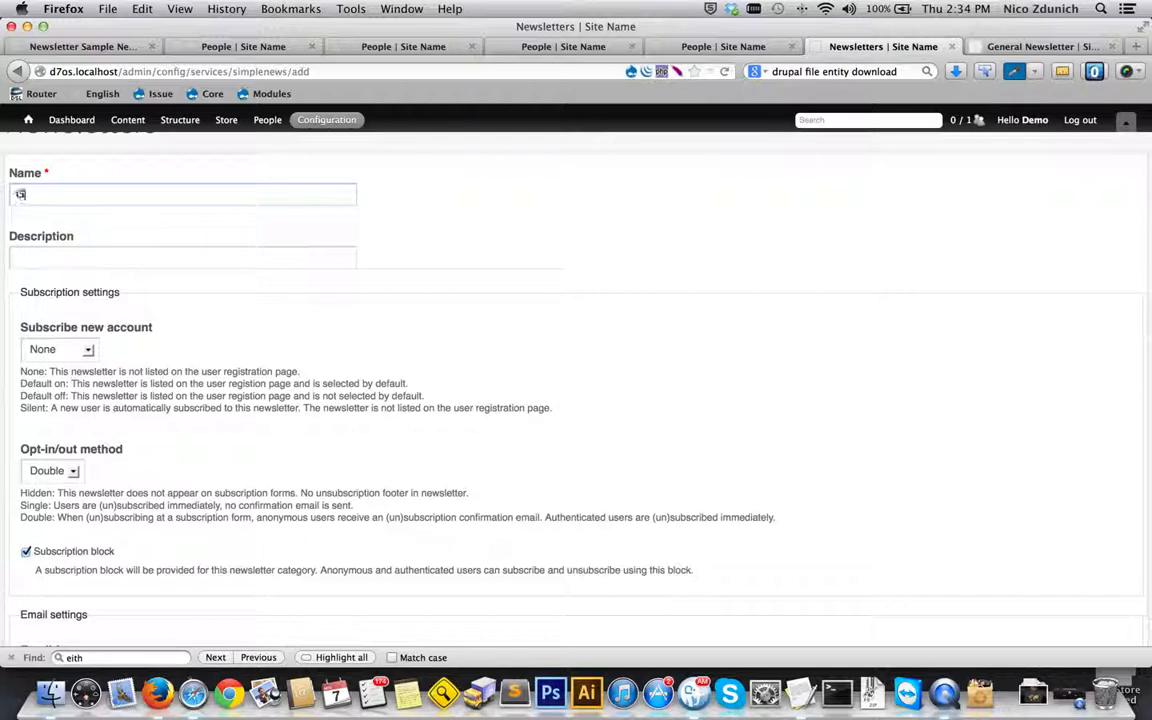
text(etFit Weekly Newsletter)
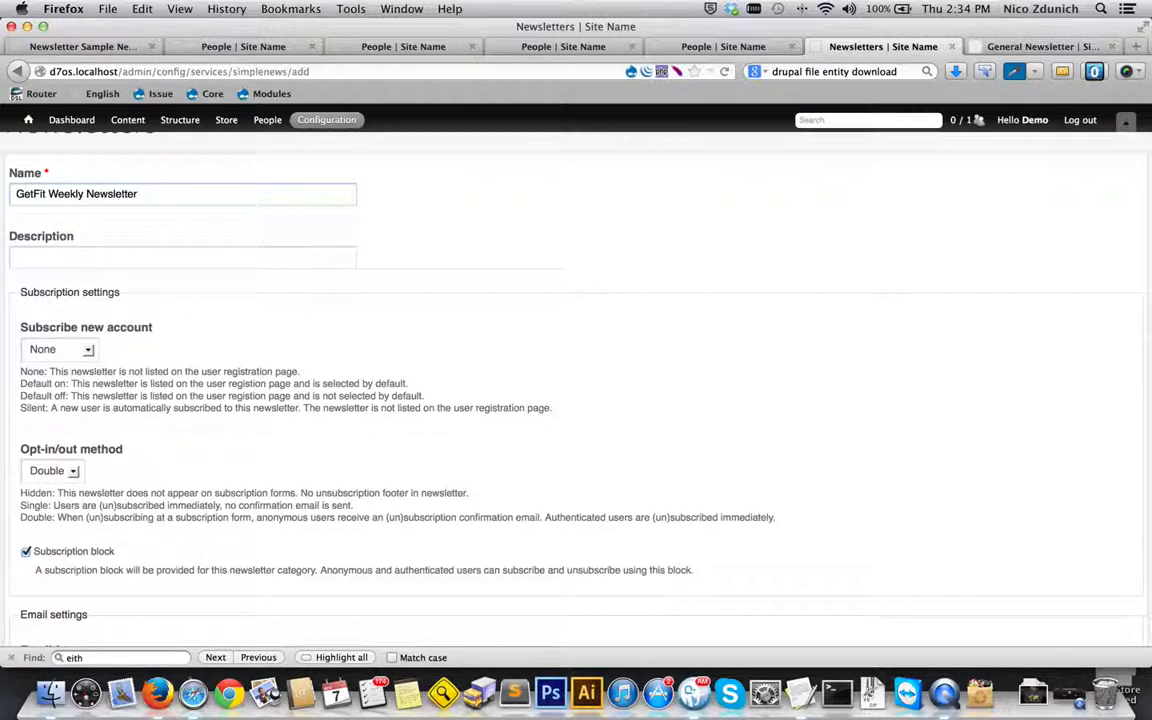
text( Tip)
scroll(6, 300, down, 3)
scroll(3, 381, up, 3)
- Set the new newsletter category's description to "A weekly tip on how to stay fit."
click(51, 259)
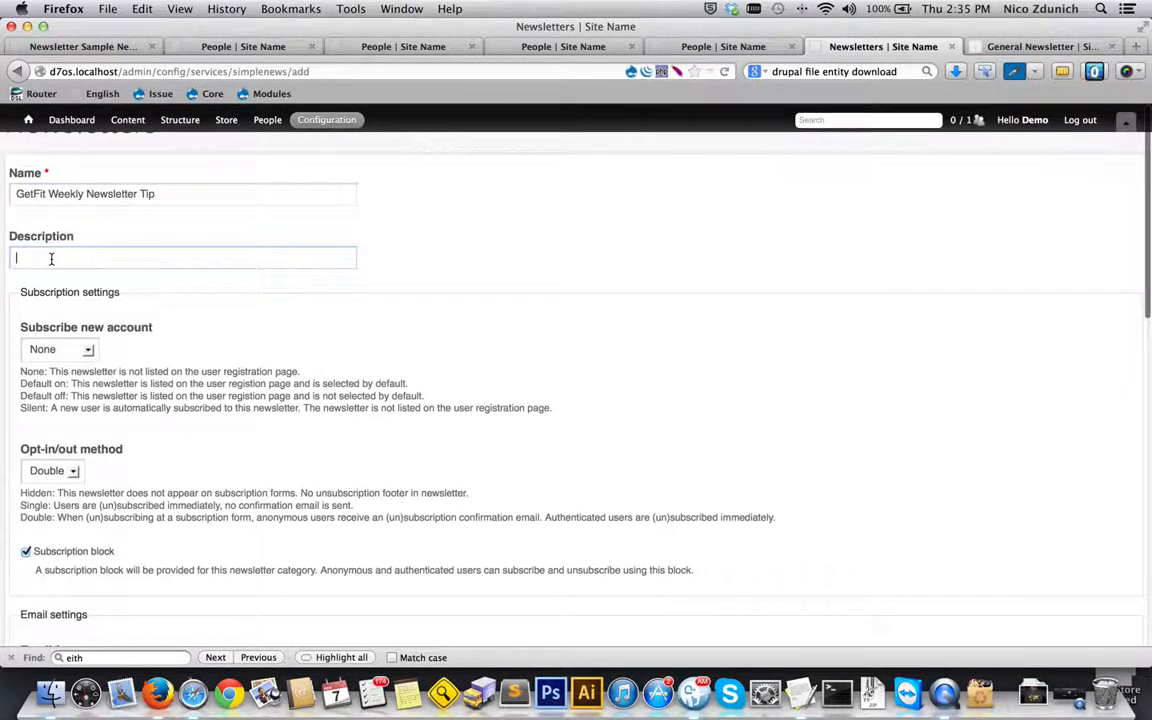
text(A)
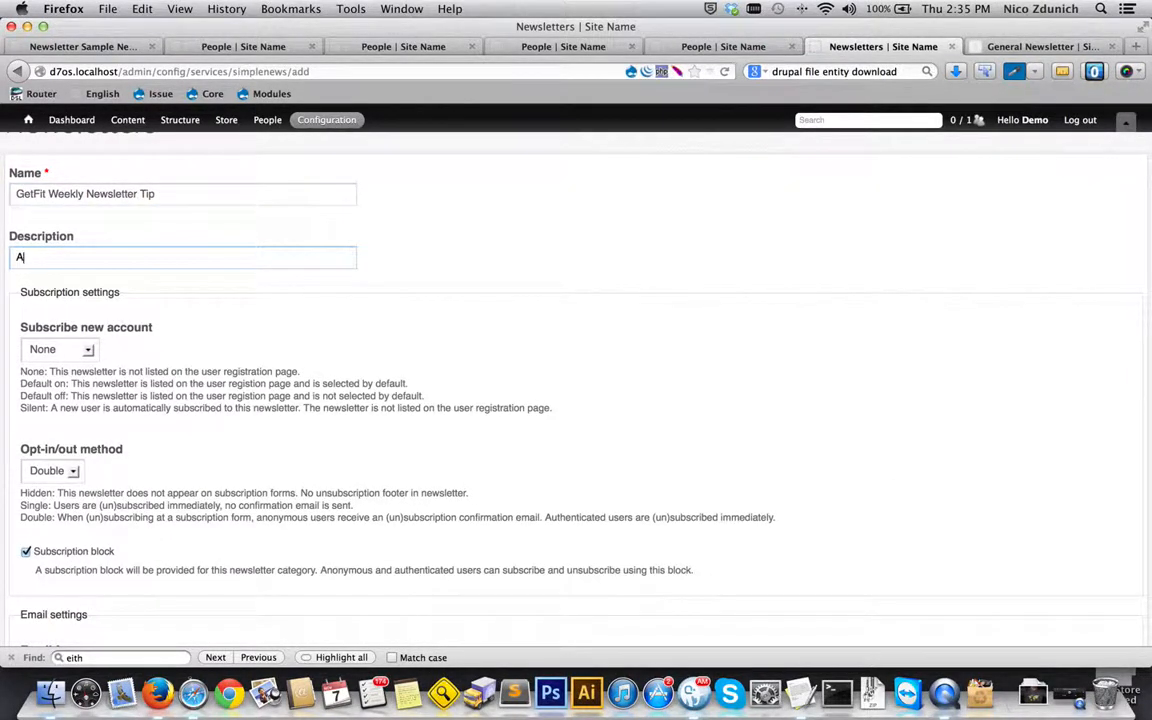
text( weekly tip on how to stay fit.)
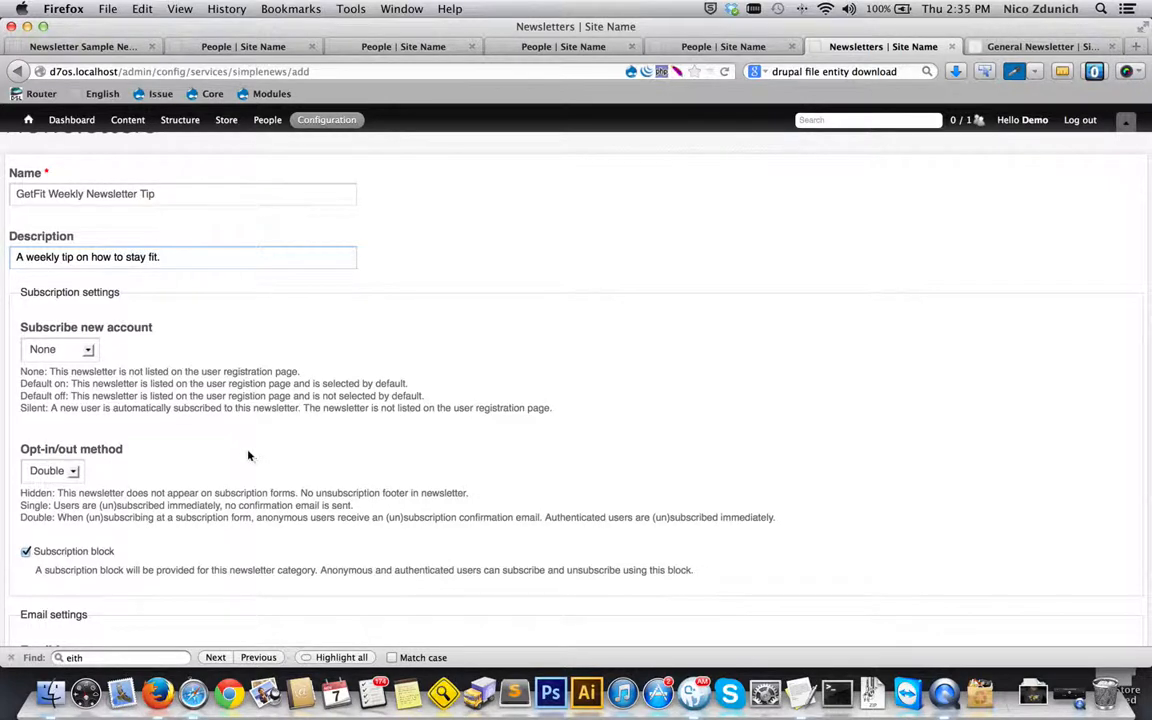
- Read the explanations of the None, Default on, Default off and Silent options for subscribing new accounts
scroll(249, 456, down, 1)
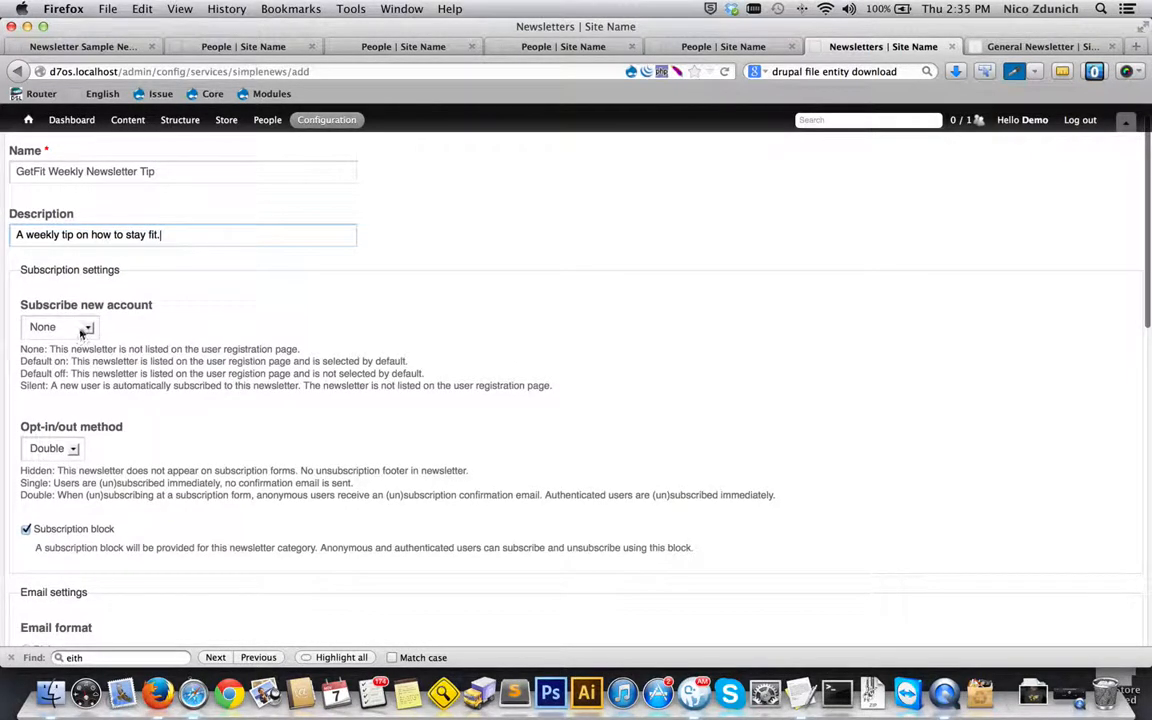
click(52, 352)
drag(52, 352, 465, 384)
click(518, 384)
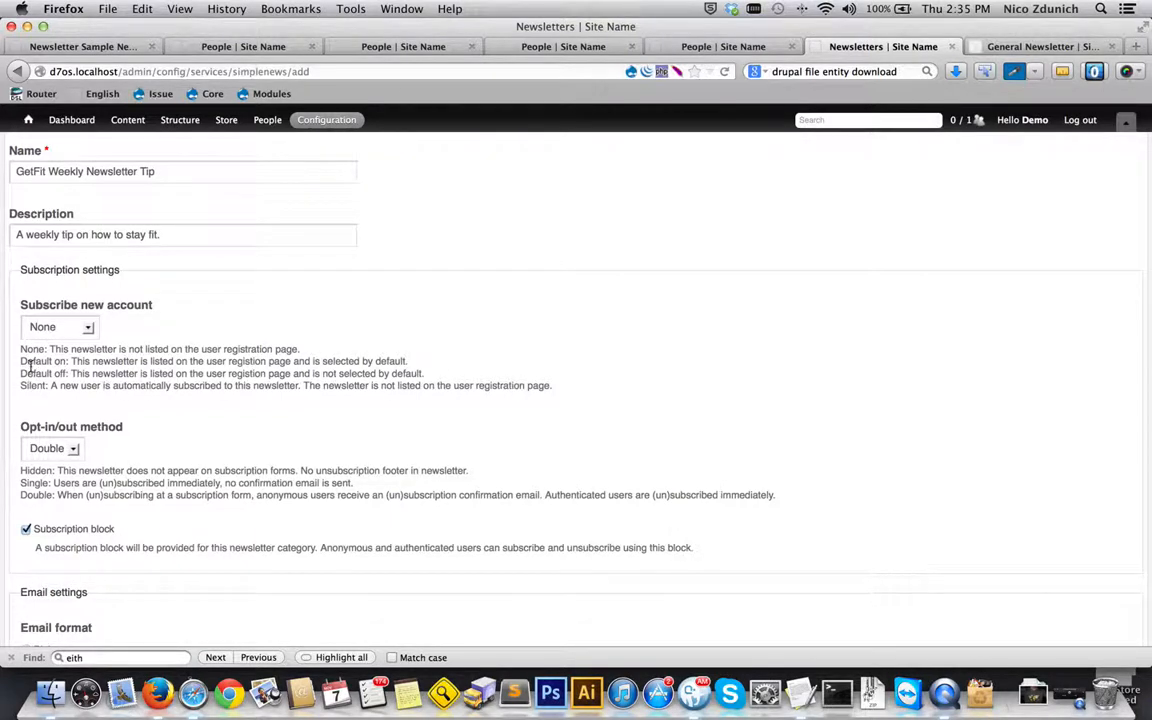
drag(20, 361, 410, 368)
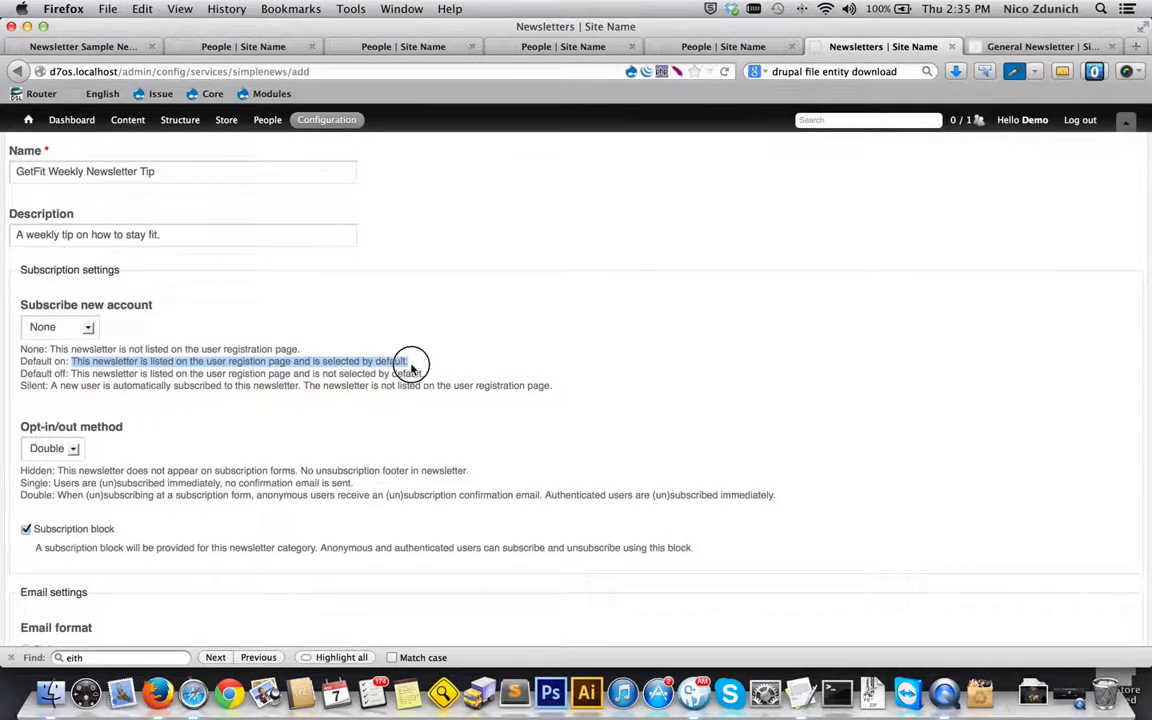
drag(20, 373, 430, 377)
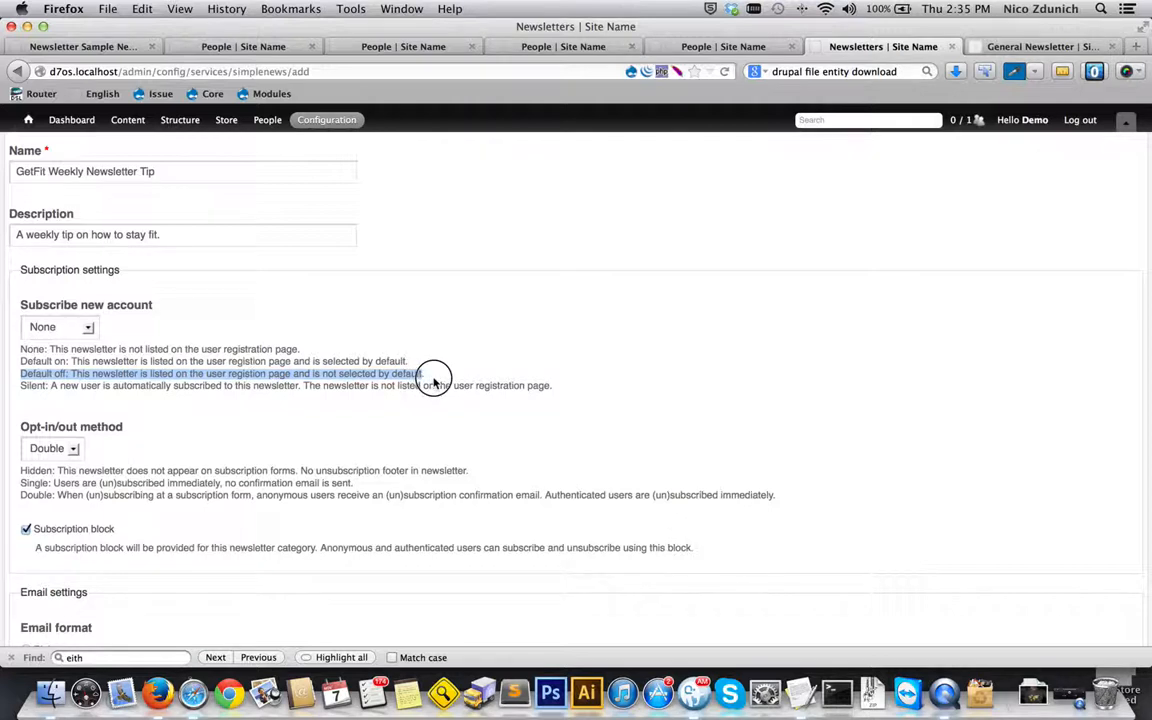
click(22, 386)
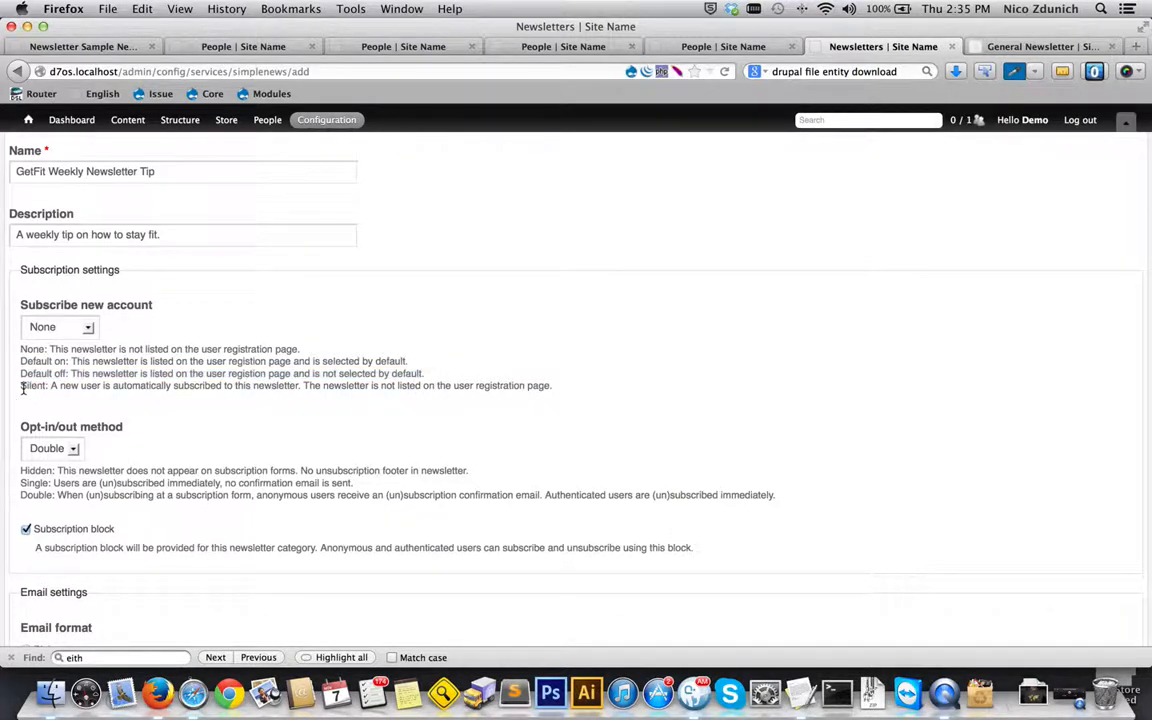
drag(22, 388, 378, 390)
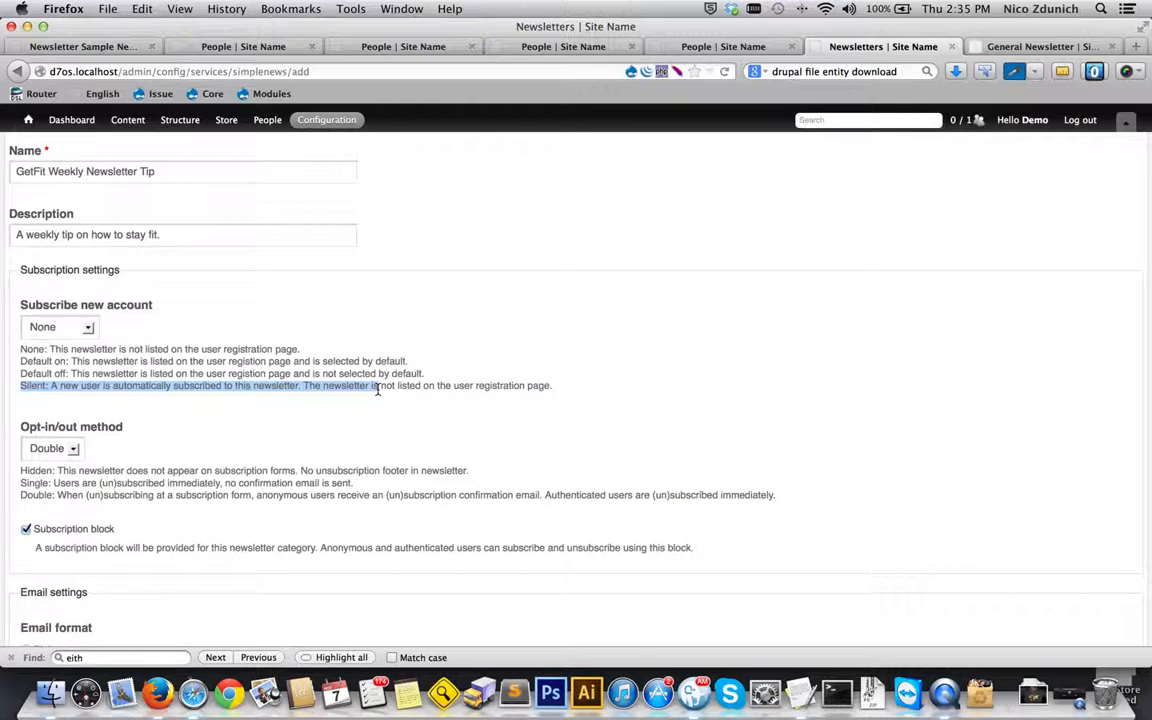
drag(377, 389, 380, 398)
click(470, 398)
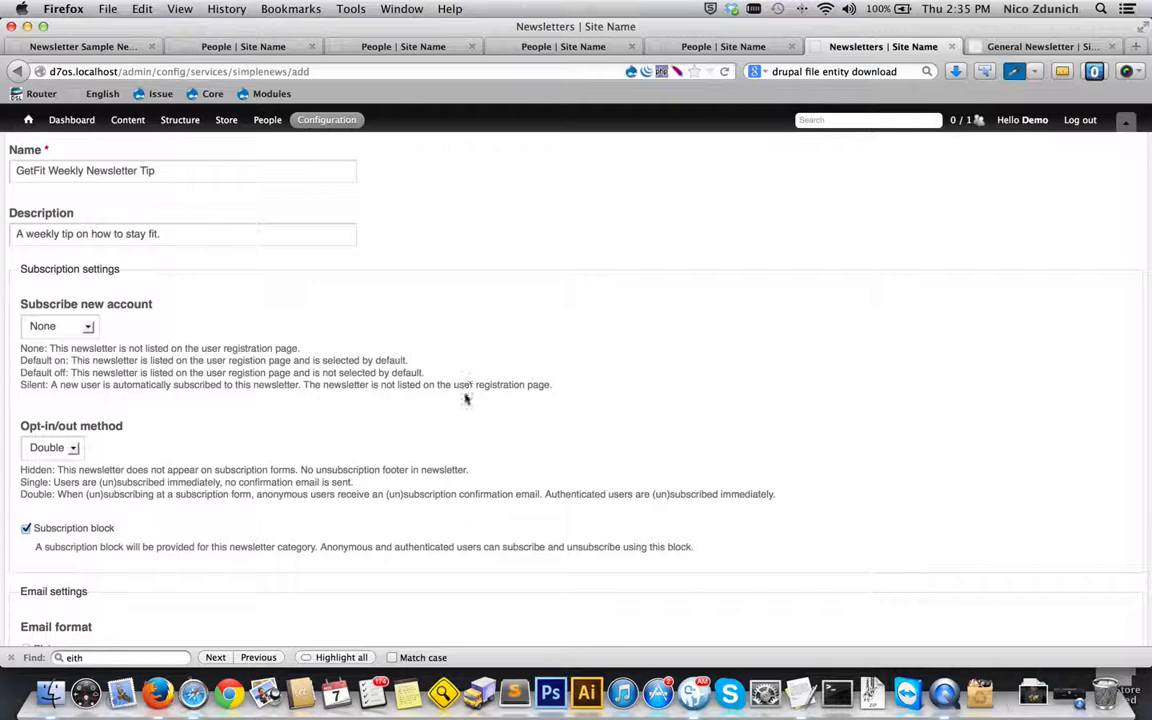
- Set the new newsletter category's opt-in/out method to Single
scroll(455, 432, down, 2)
scroll(455, 432, down, 3)
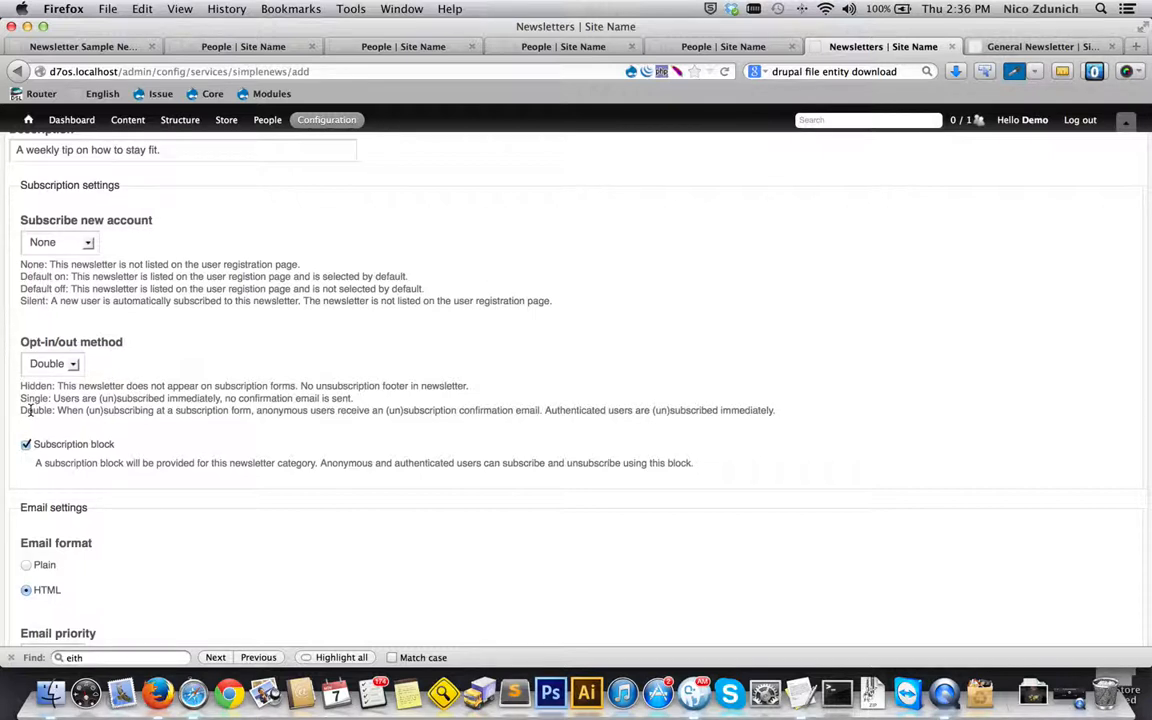
click(47, 366)
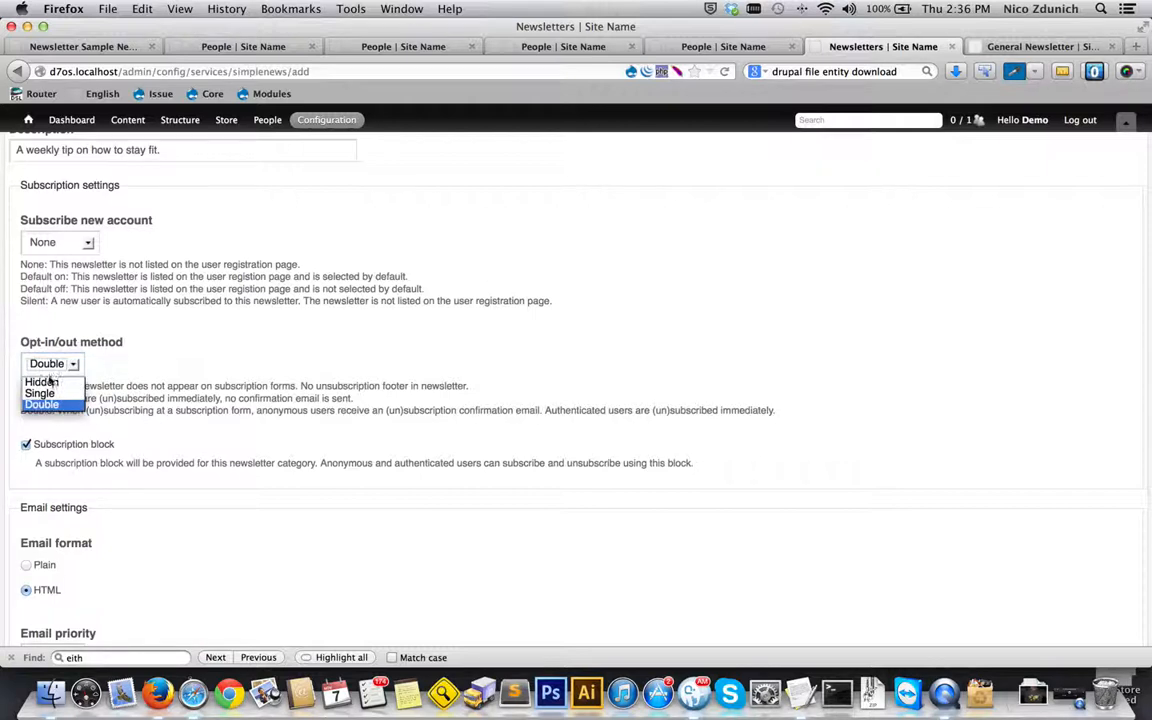
click(47, 394)
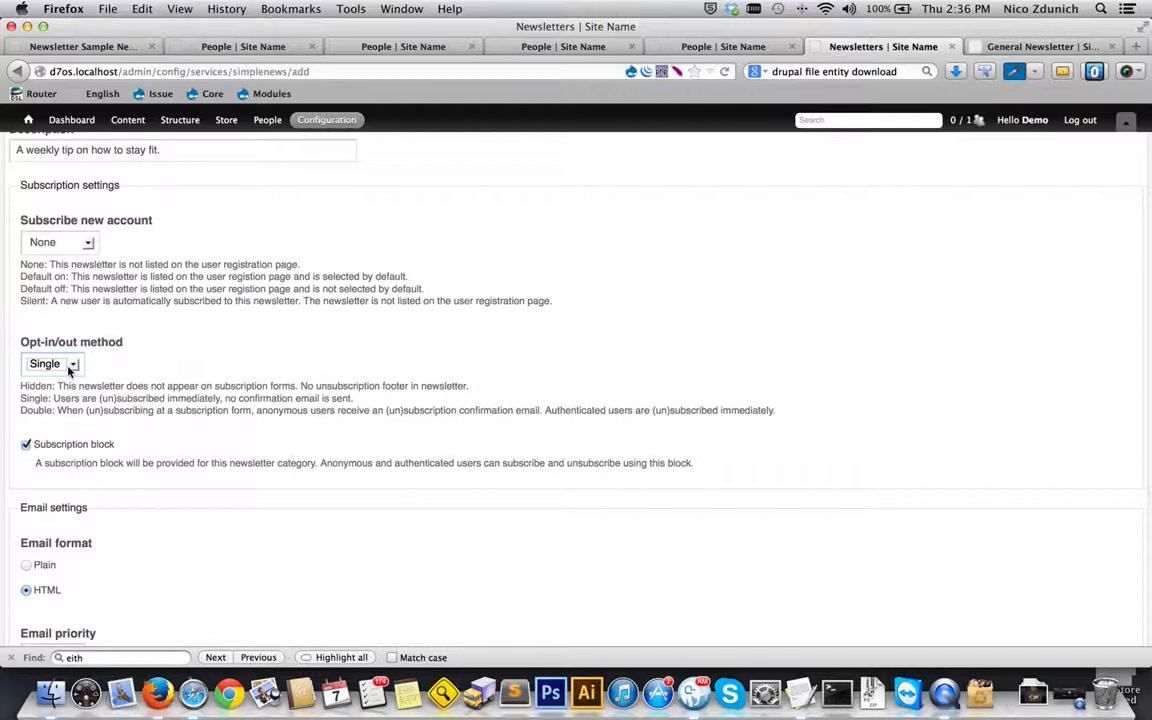
- Turn off the subscription block for the new newsletter category
scroll(80, 442, down, 2)
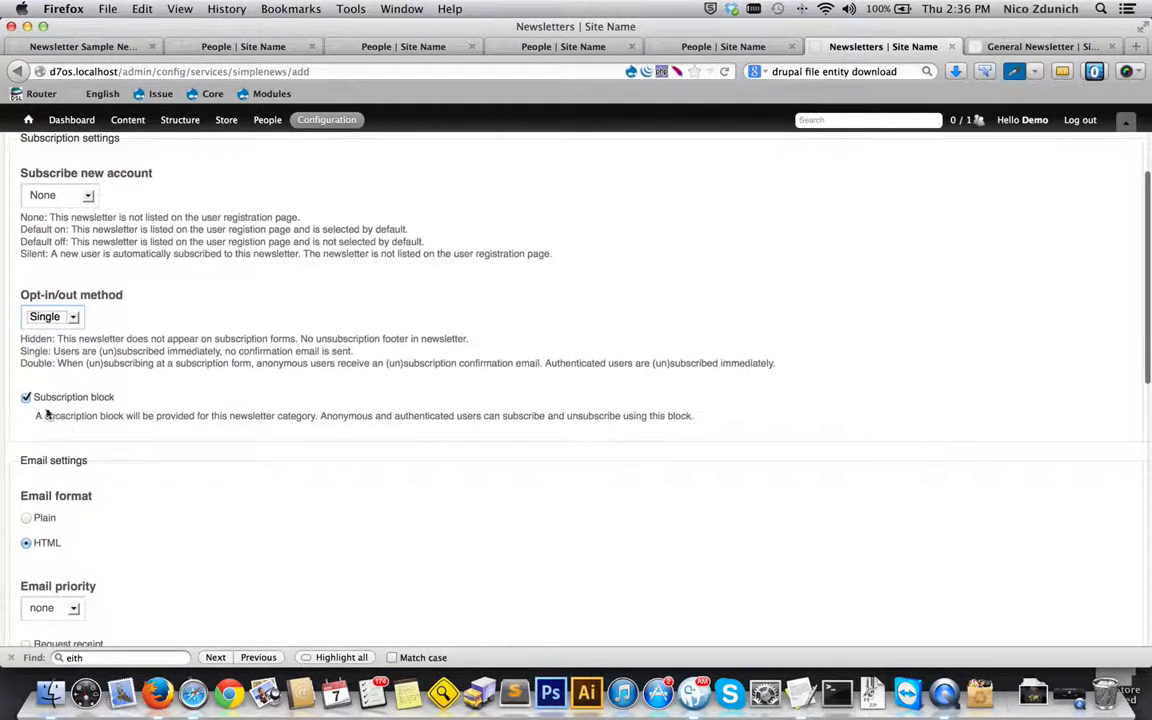
click(26, 398)
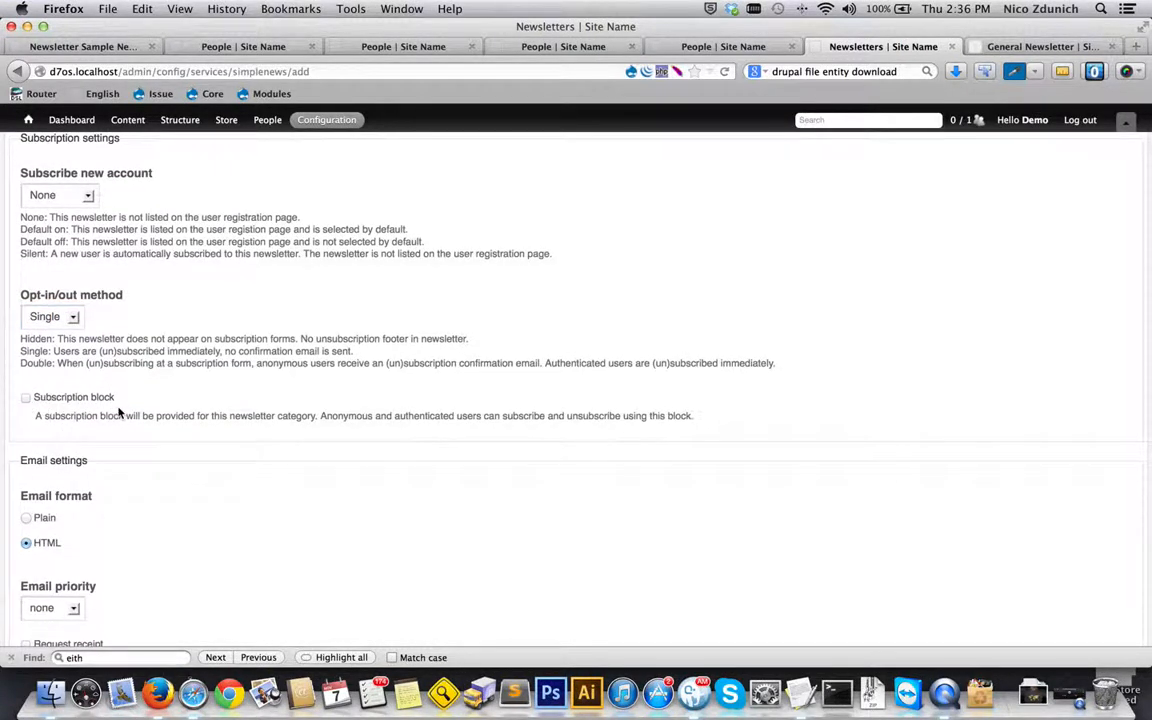
- Review the new category's email format, email priority choices, receipt request option, and sender name and address fields
scroll(118, 411, down, 5)
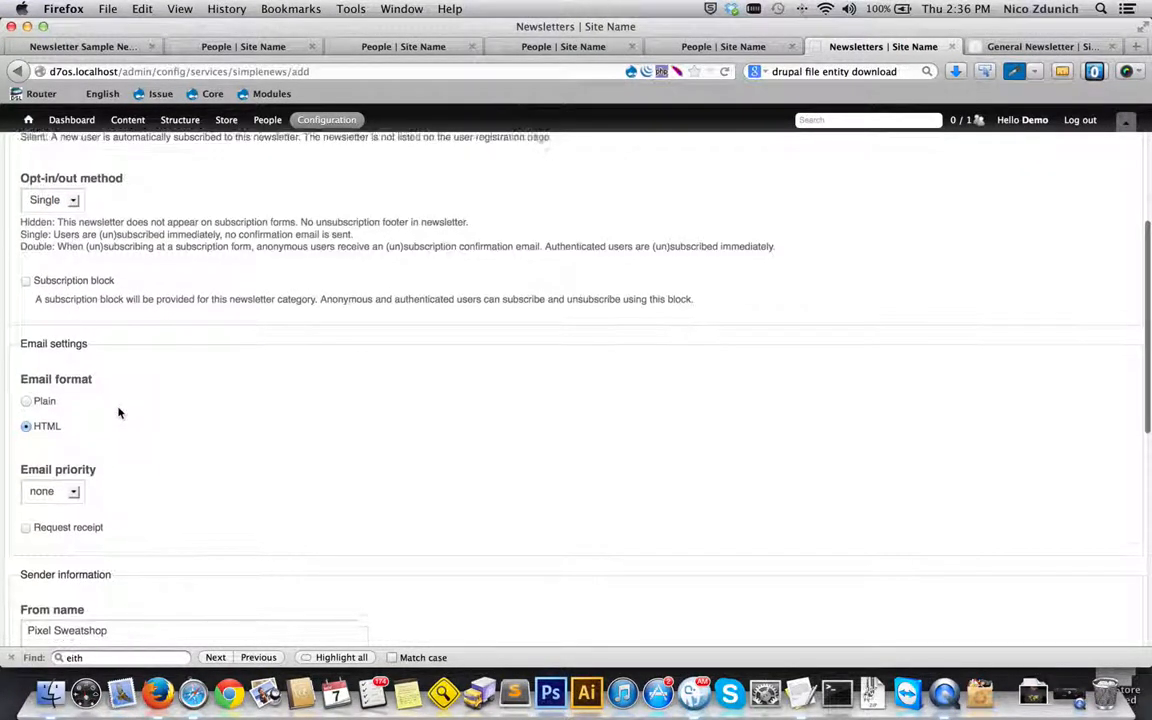
drag(61, 418, 36, 392)
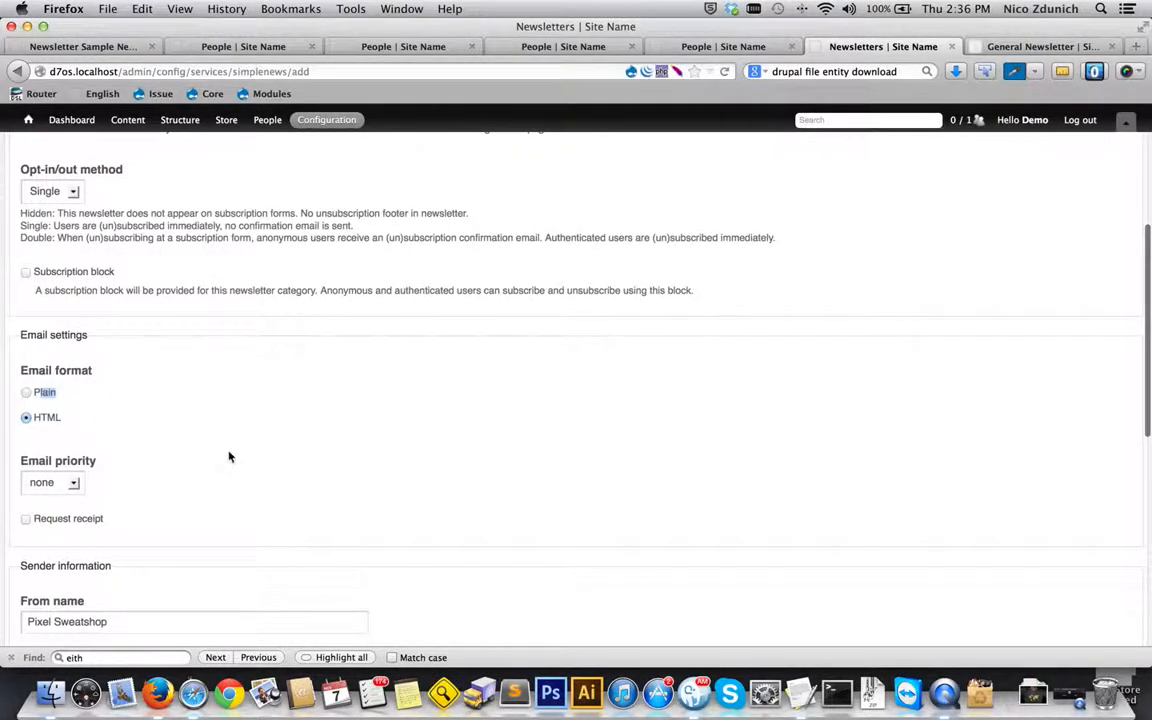
scroll(215, 450, down, 3)
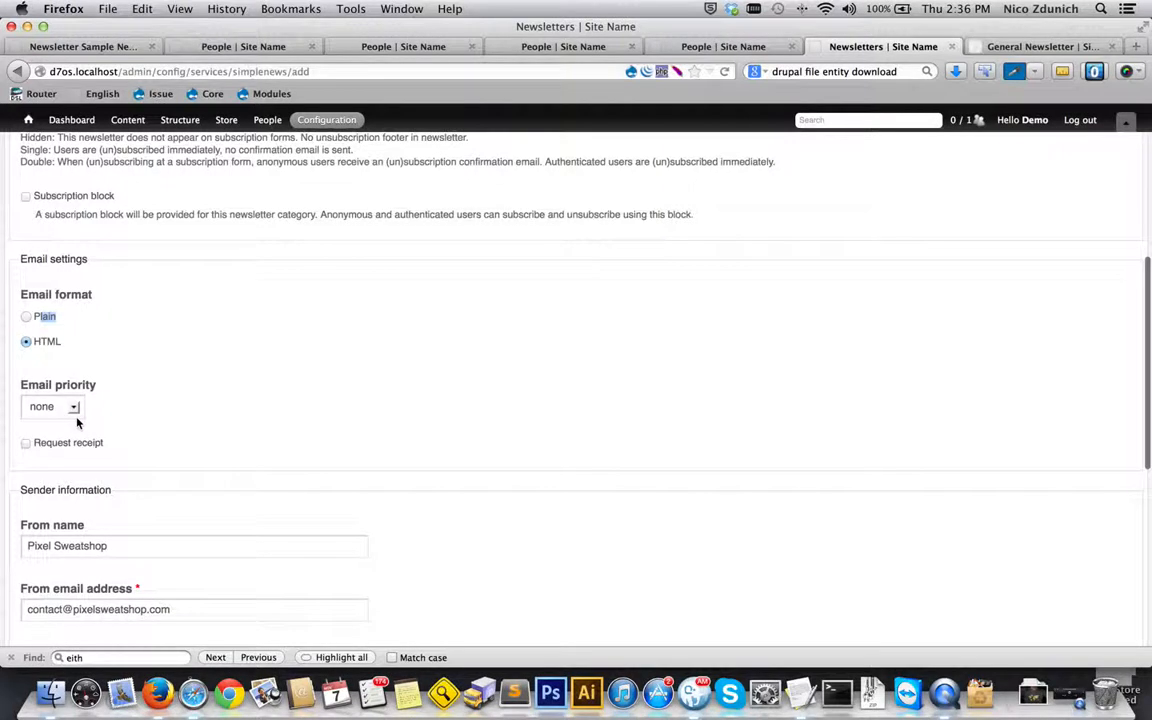
click(73, 406)
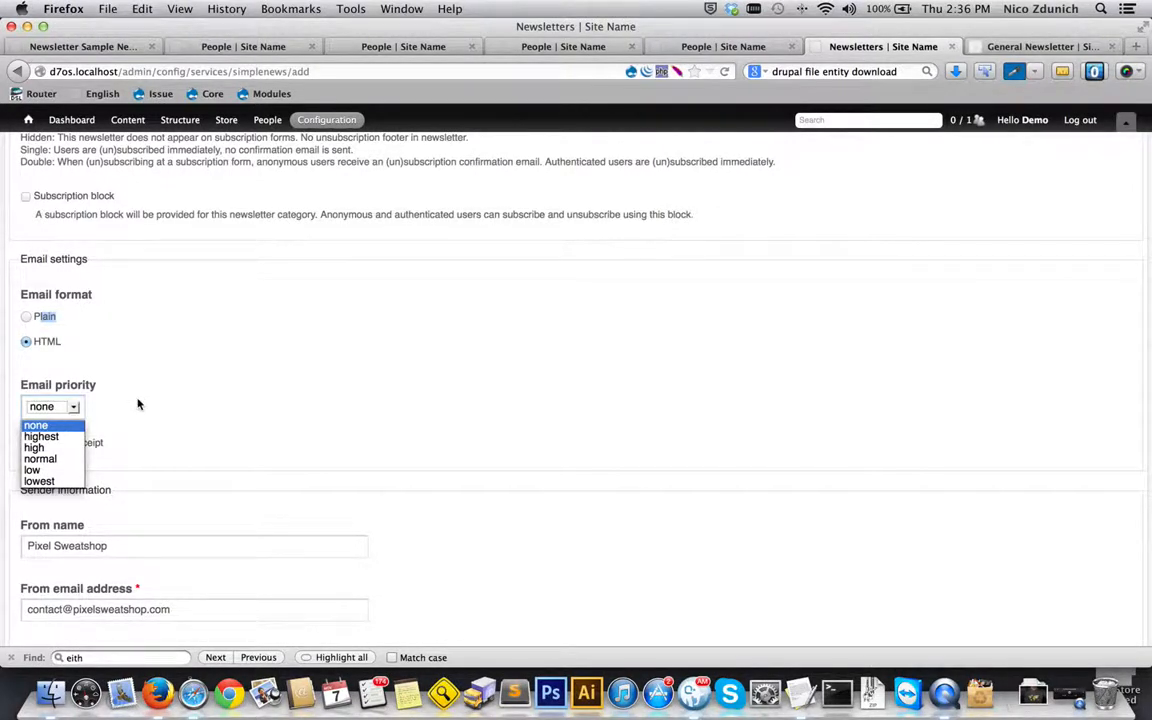
click(138, 404)
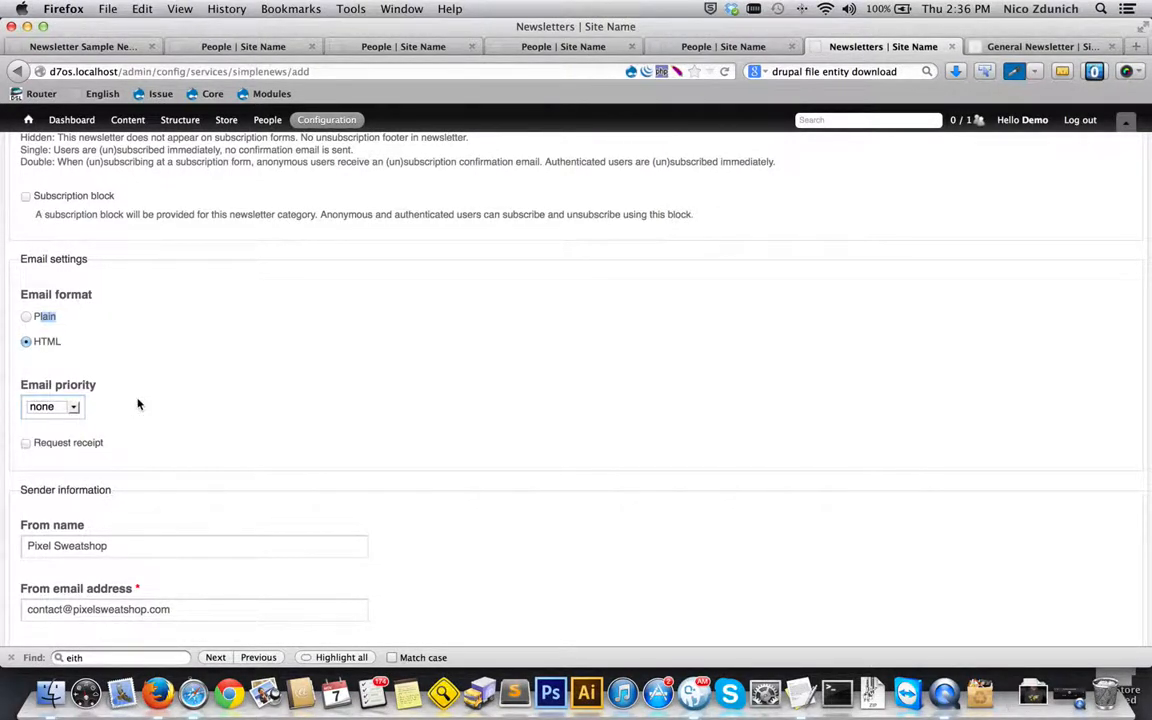
scroll(138, 404, down, 3)
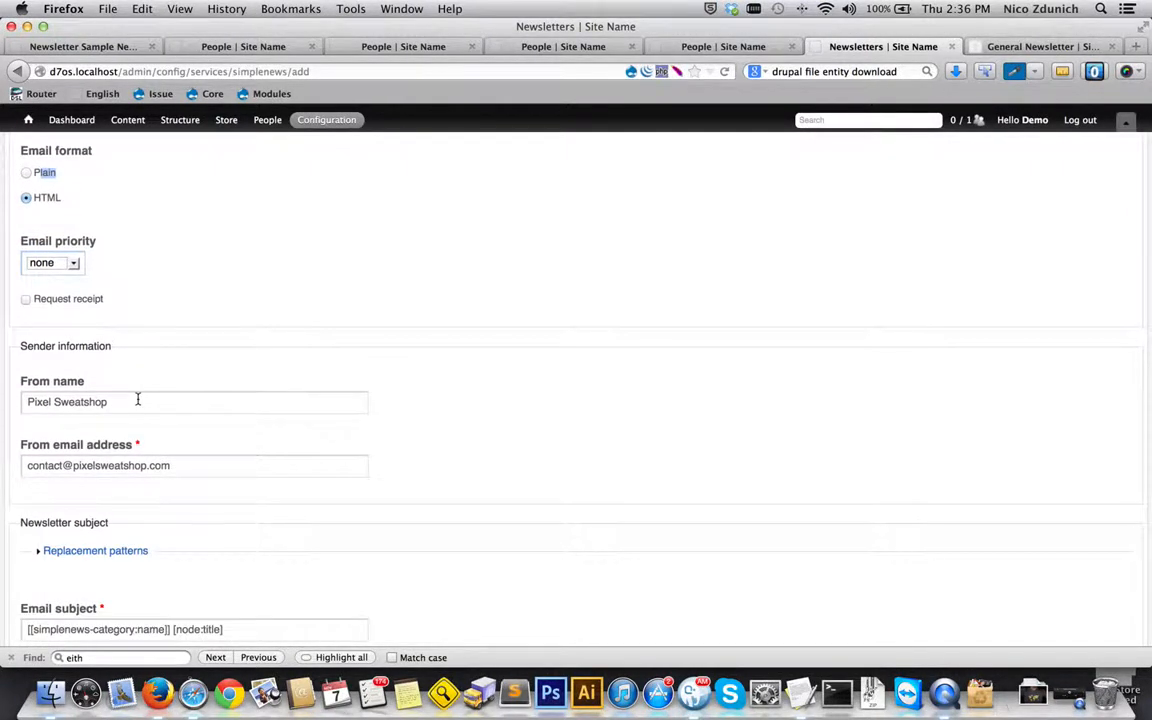
drag(97, 306, 38, 306)
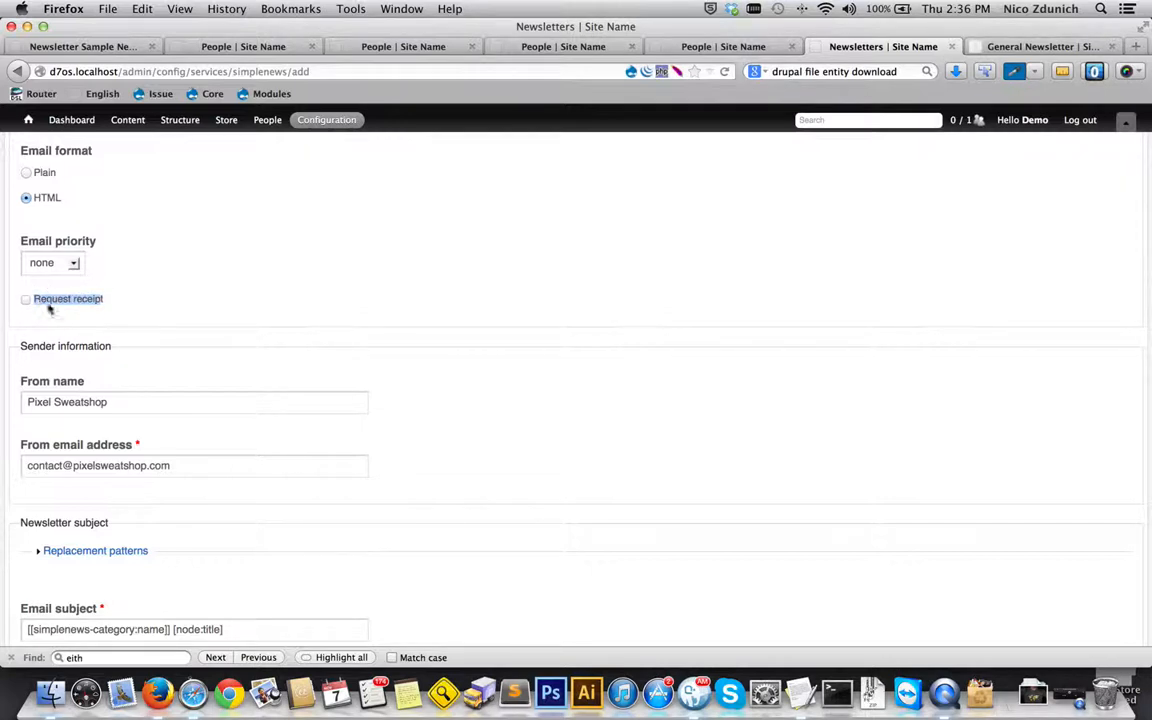
click(216, 318)
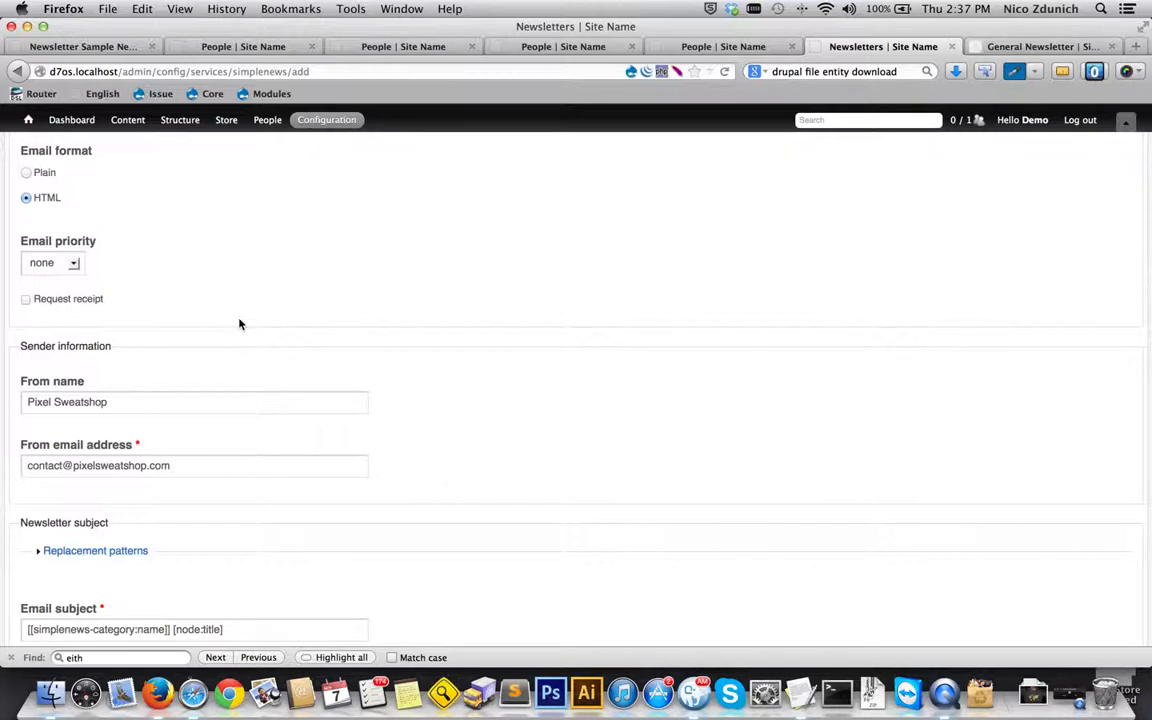
scroll(315, 380, down, 2)
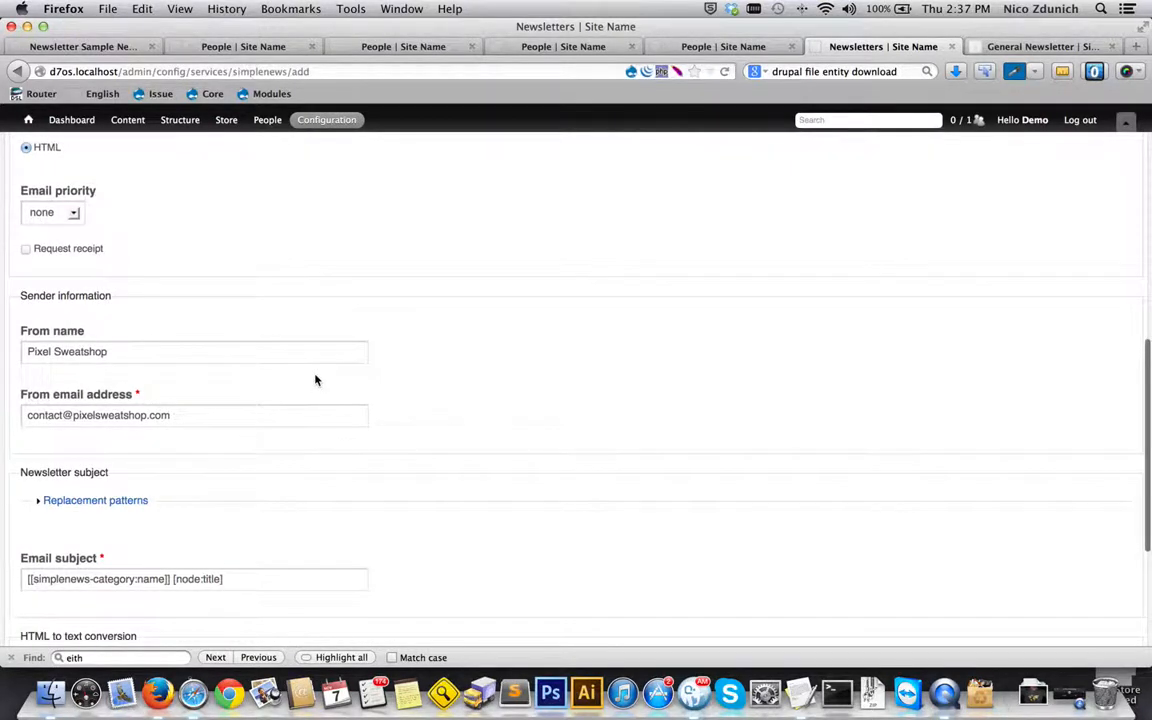
triple_click(147, 342)
click(148, 369)
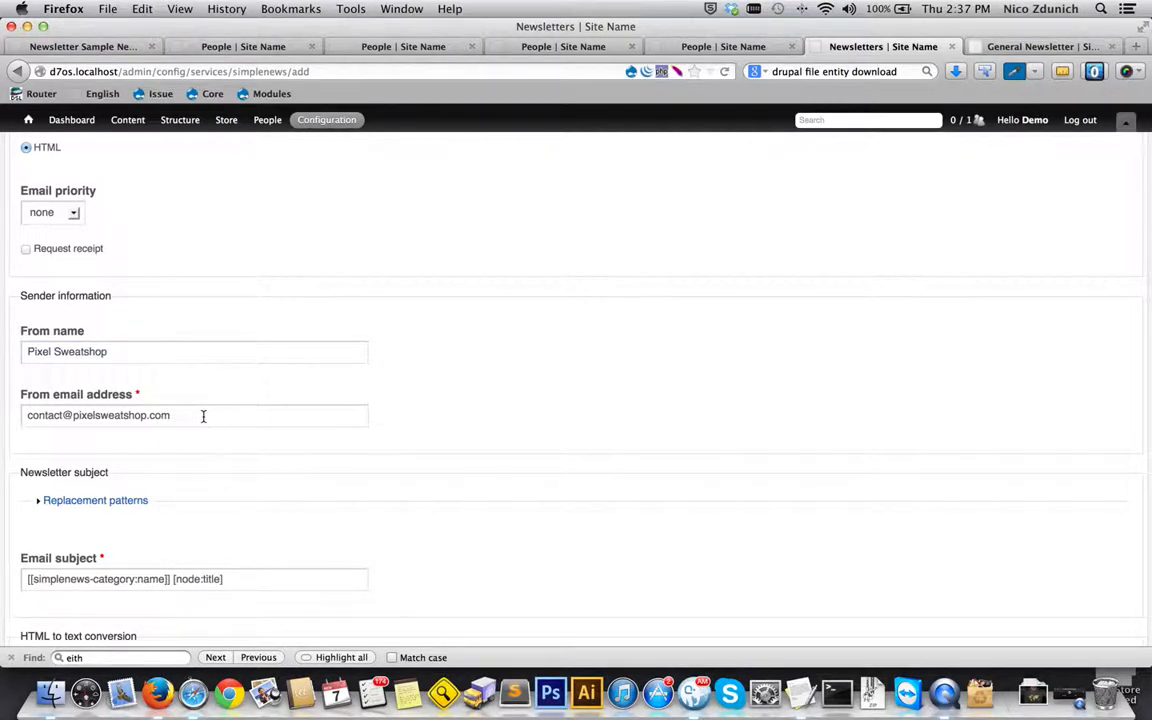
drag(203, 416, 8, 411)
- Remove the category name token from the newsletter's email subject, leaving only [node:title]
scroll(5, 420, down, 5)
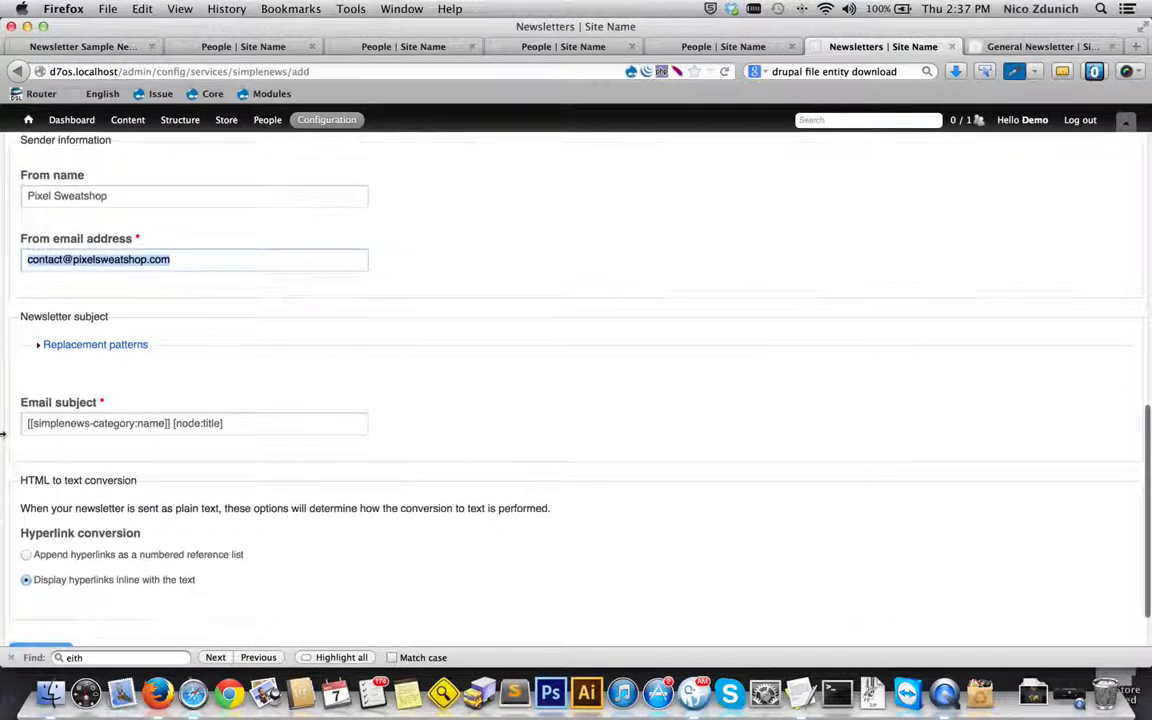
click(174, 412)
drag(174, 412, 24, 412)
key(BackSpace)
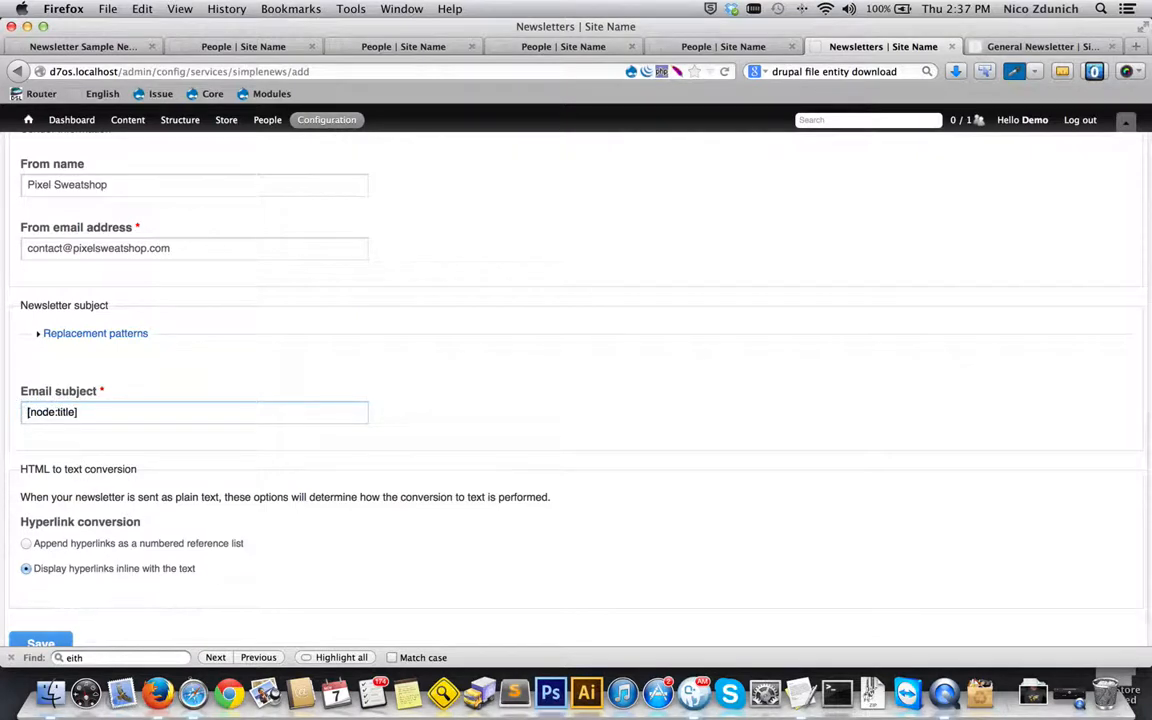
click(248, 430)
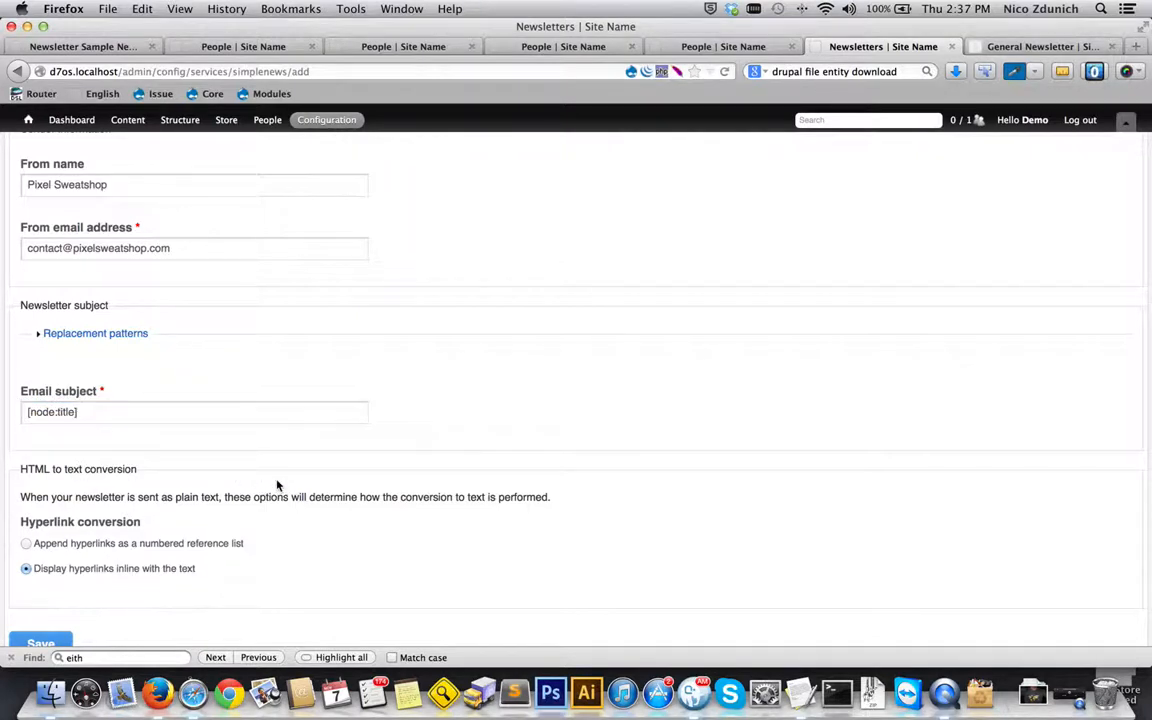
drag(99, 413, 3, 412)
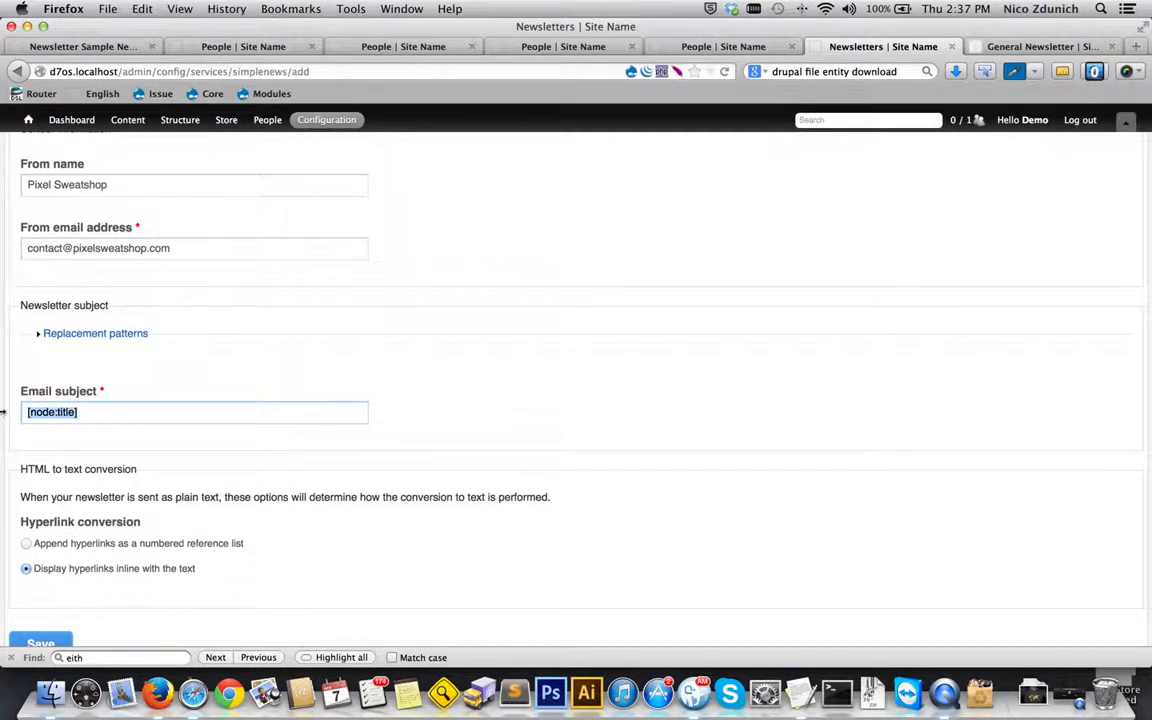
- Check the hyperlink conversion setting for plain-text newsletters and save the new newsletter category
drag(200, 569, 28, 567)
scroll(172, 567, down, 2)
click(40, 592)
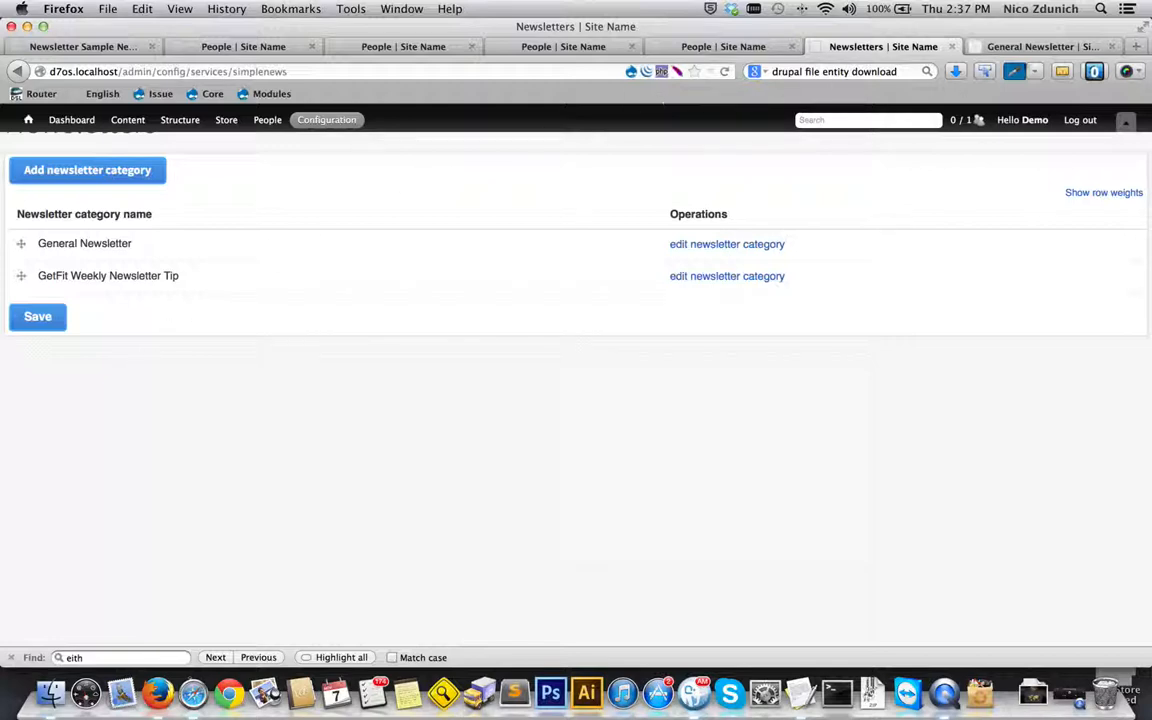
- Switch to the General Newsletter page on the site and look over its sample newsletter
click(1027, 48)
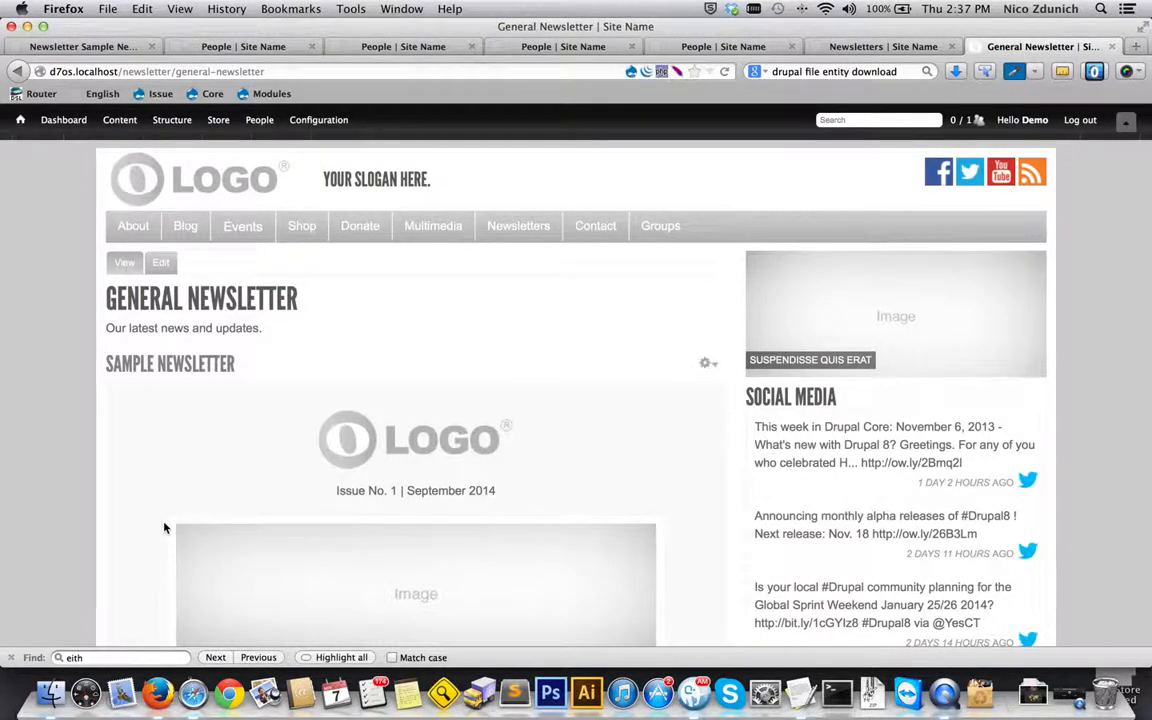
scroll(165, 528, down, 3)
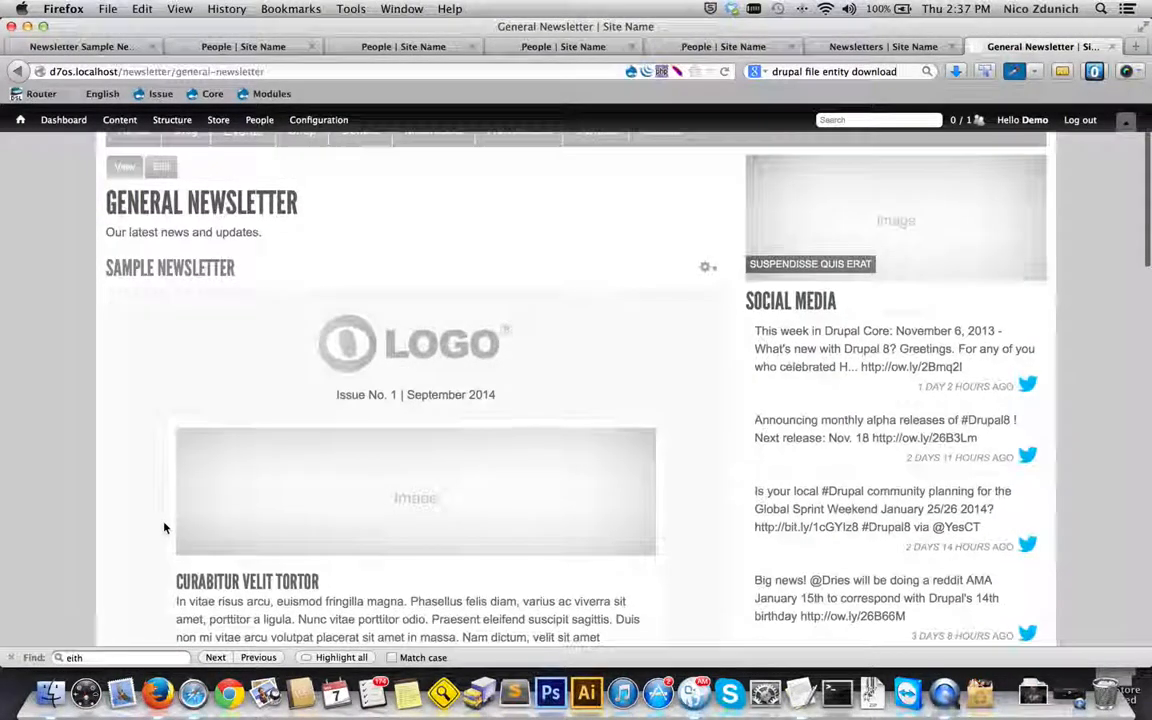
scroll(165, 528, down, 3)
scroll(165, 528, up, 6)
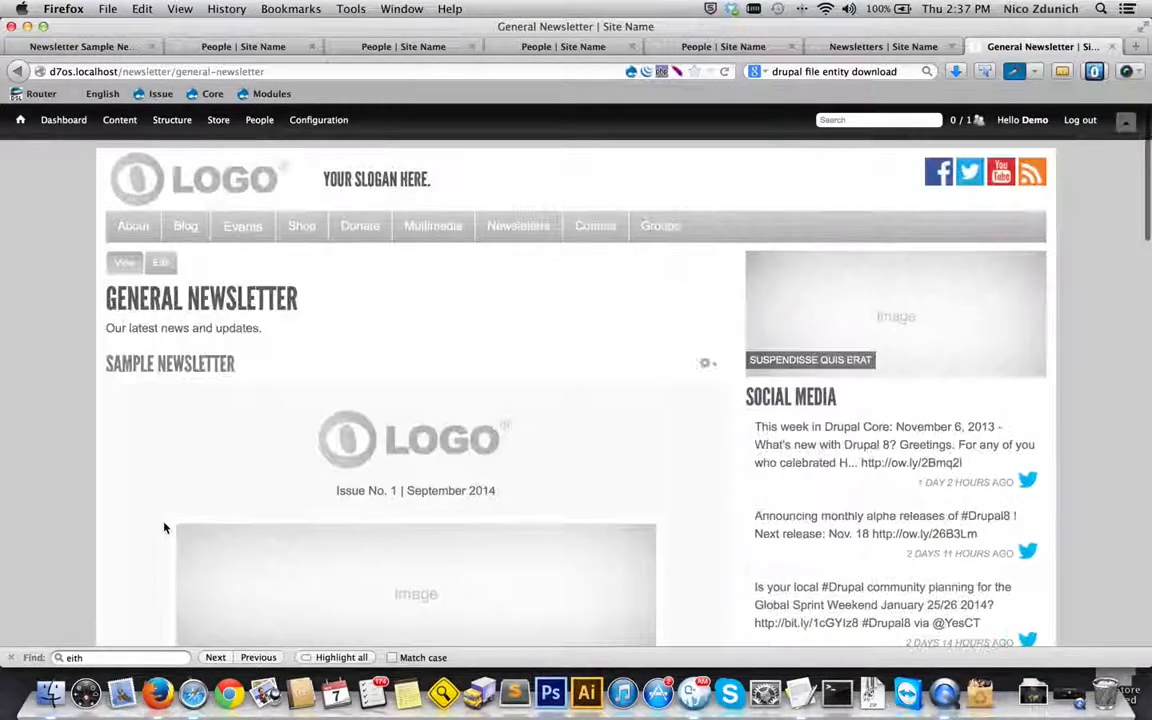